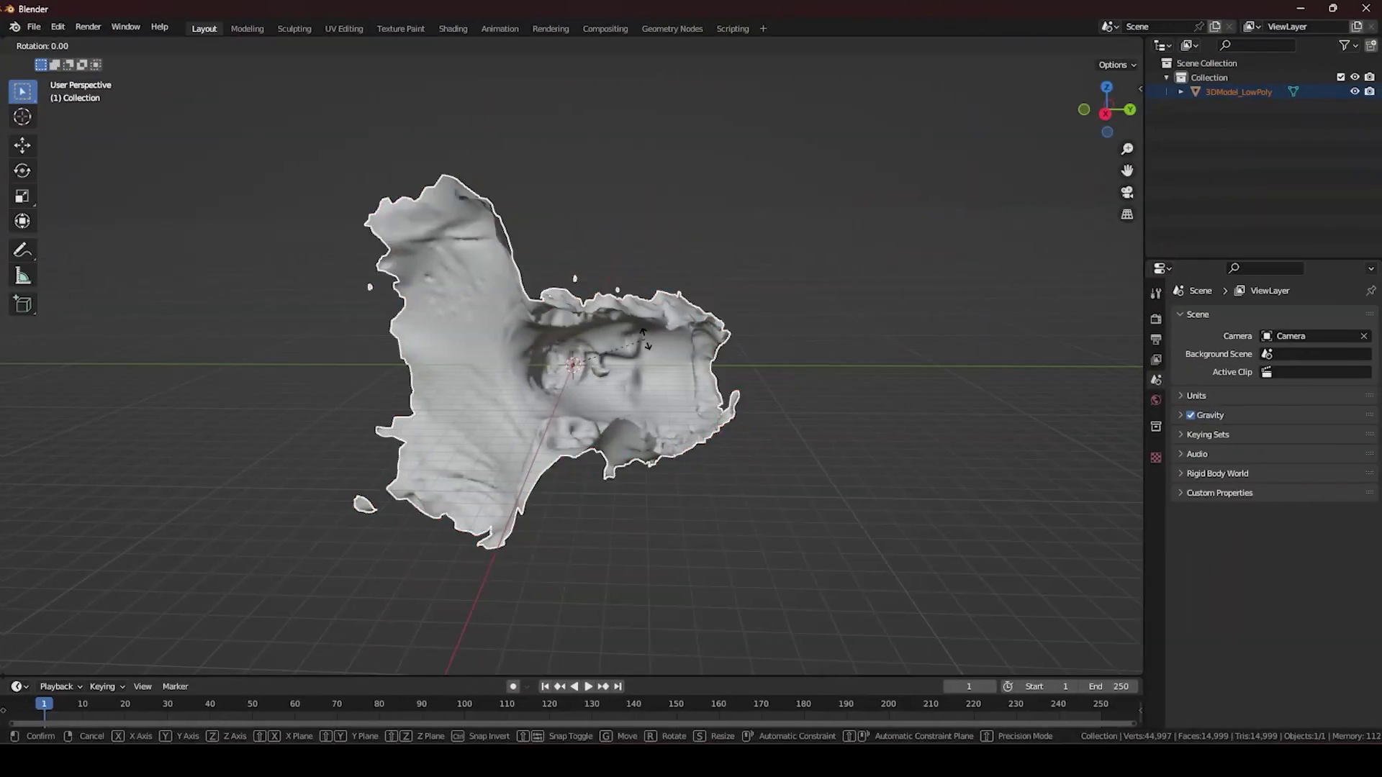
Move the scan along X in front view and merge its overlapping vertices by distance.
key("g")
key("x")
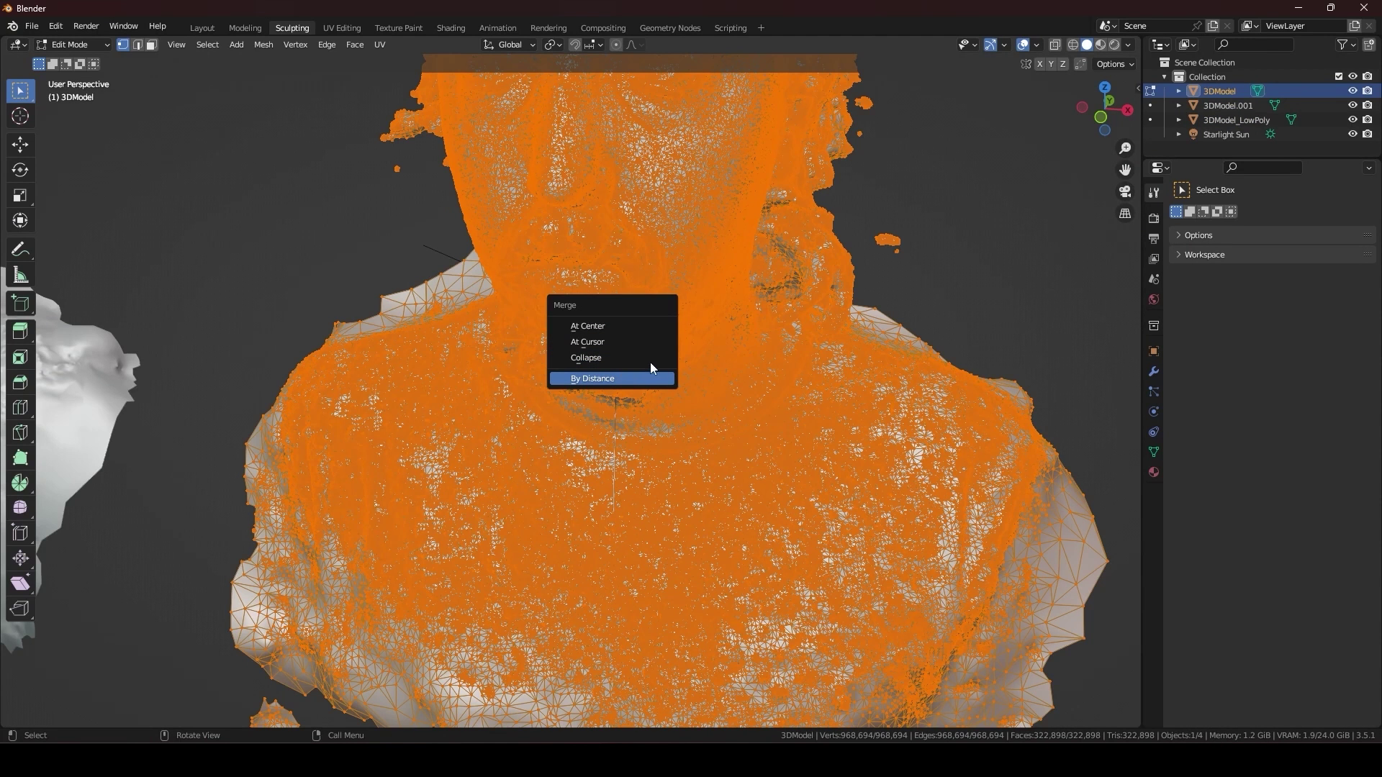
left_click(625, 378)
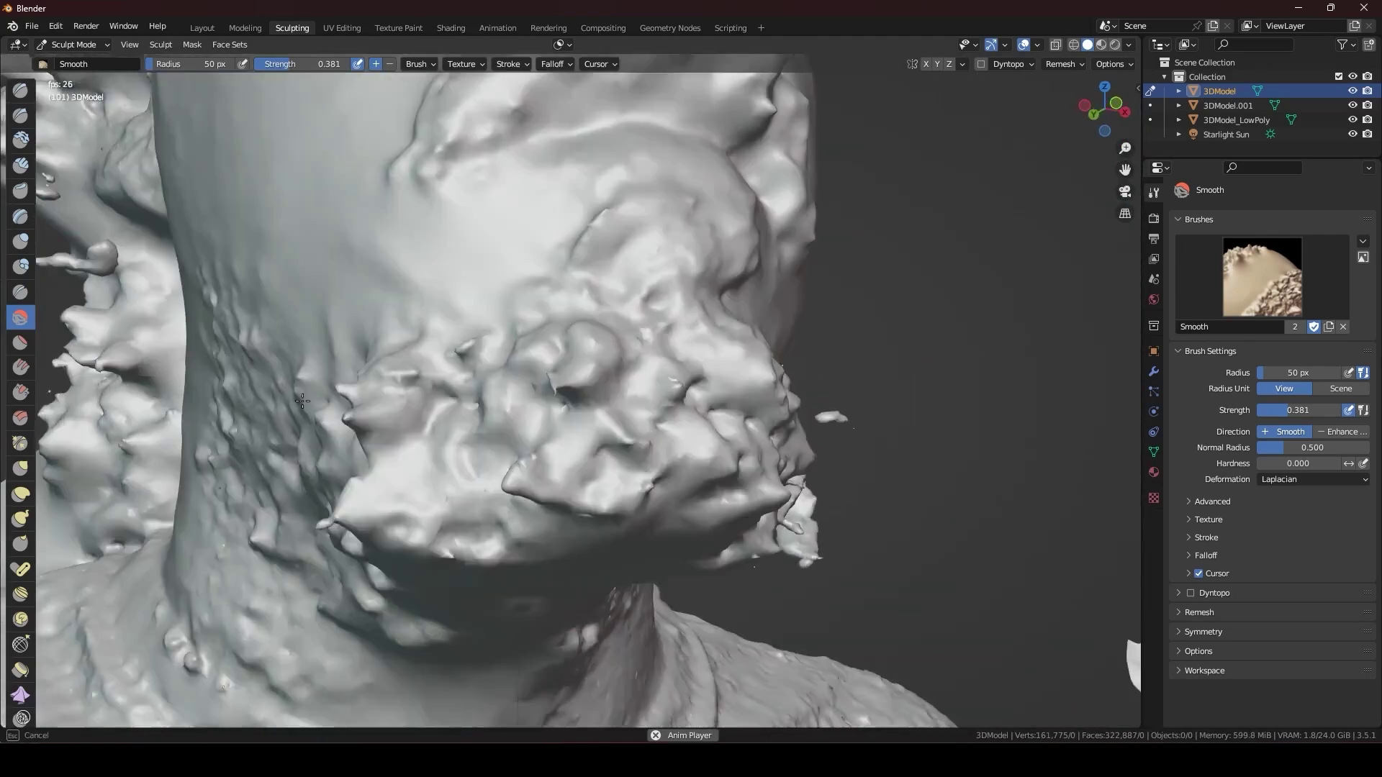
Smooth the neck with an enlarged brush and scale 3DModel.002 down to 0.024.
key("f")
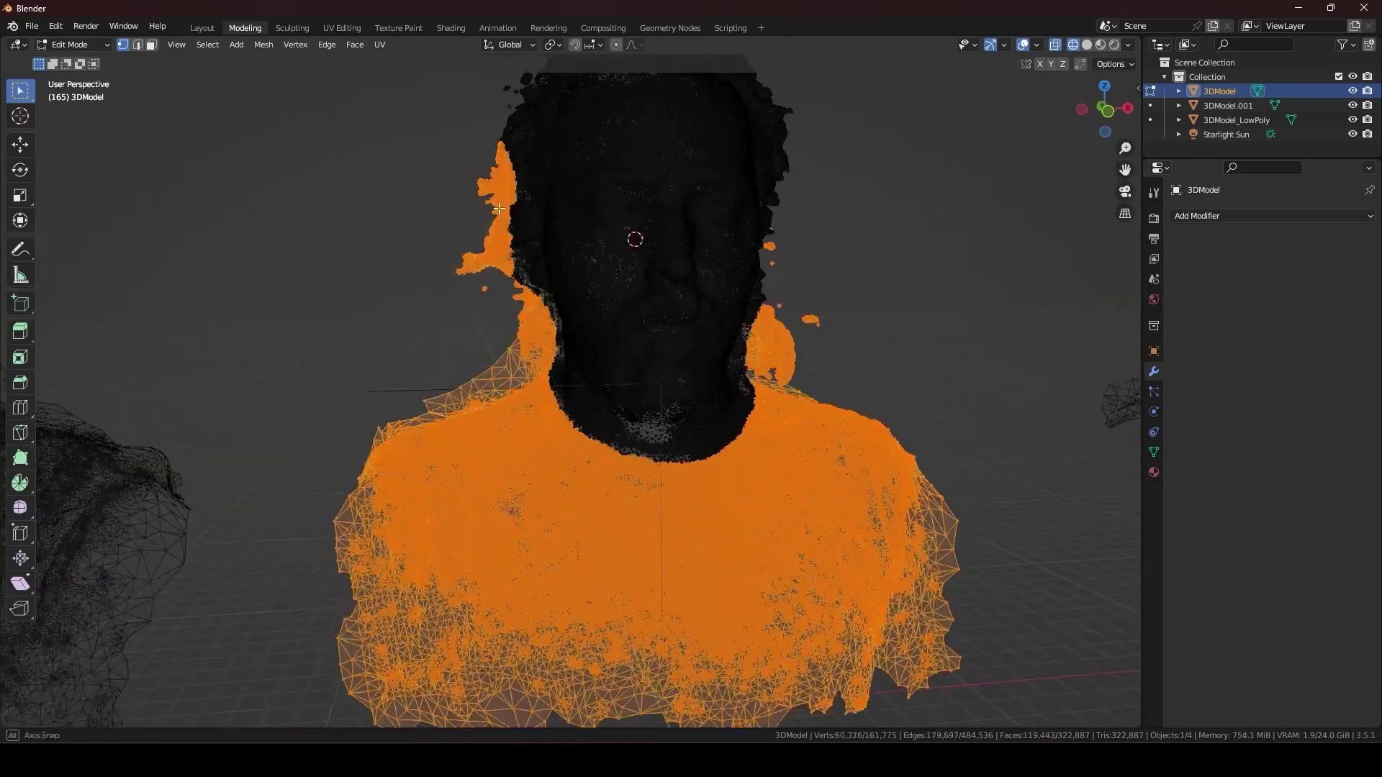
mouse_move(499, 209)
middle_mouse_down()
mouse_move(719, 410)
mouse_move(463, 231)
mouse_move(753, 456)
mouse_move(557, 346)
mouse_move(648, 360)
mouse_move(503, 353)
mouse_move(540, 354)
middle_mouse_up()
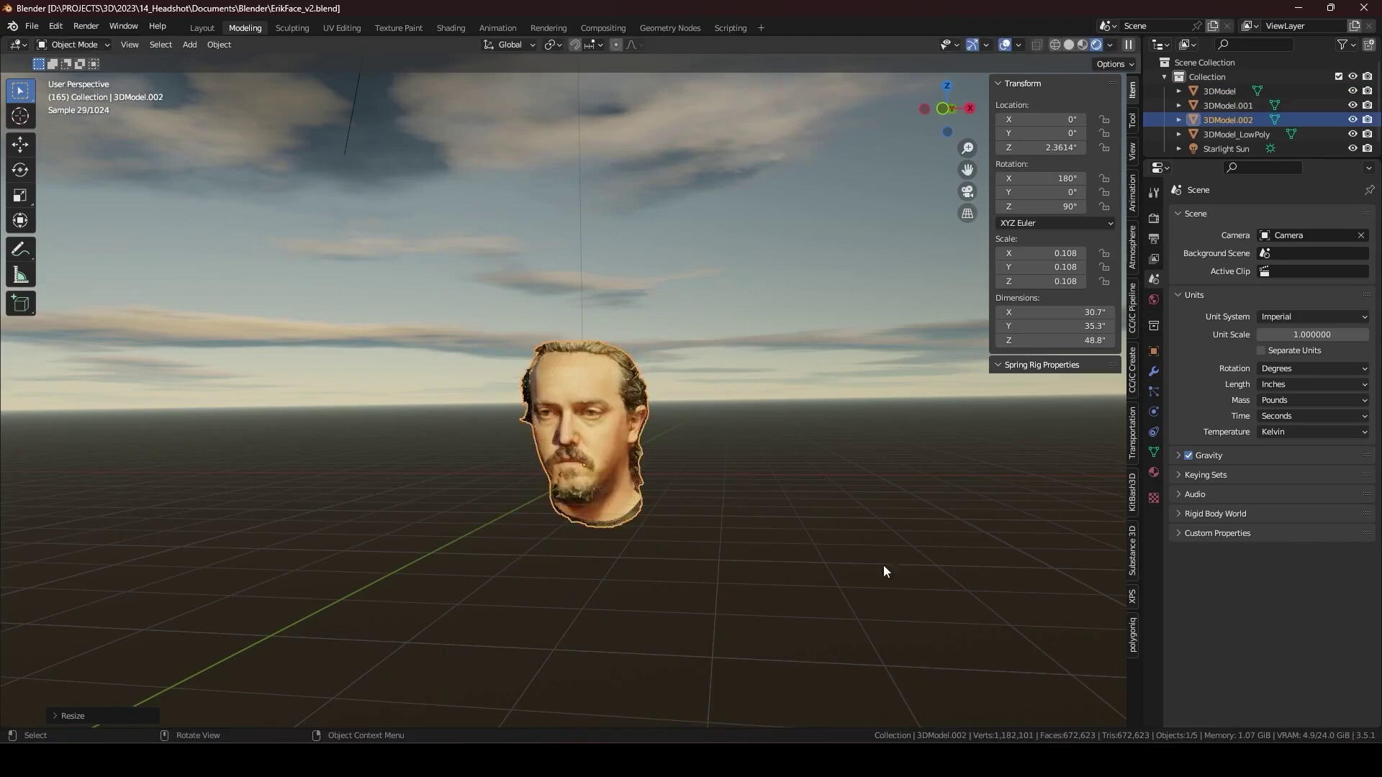
key("s")
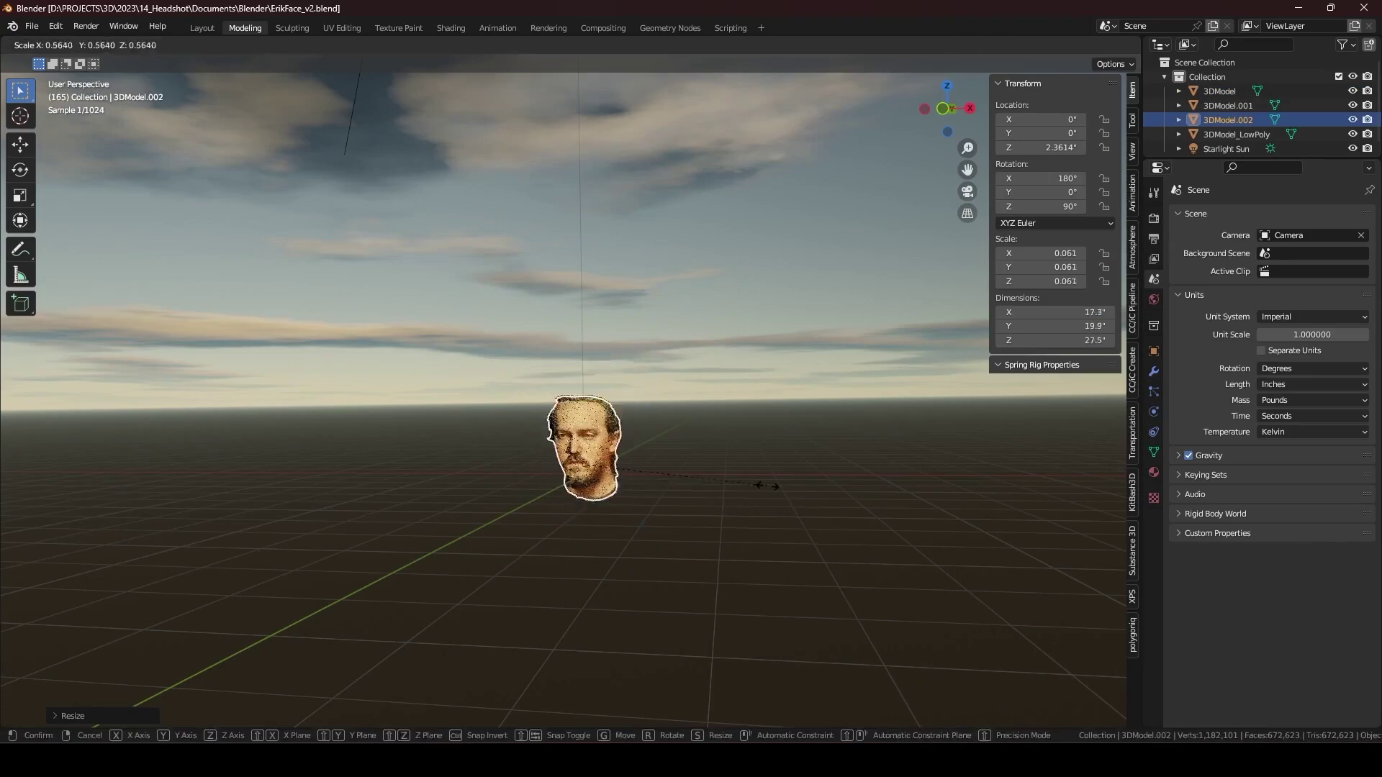
middle_click_drag(706, 479, 886, 607)
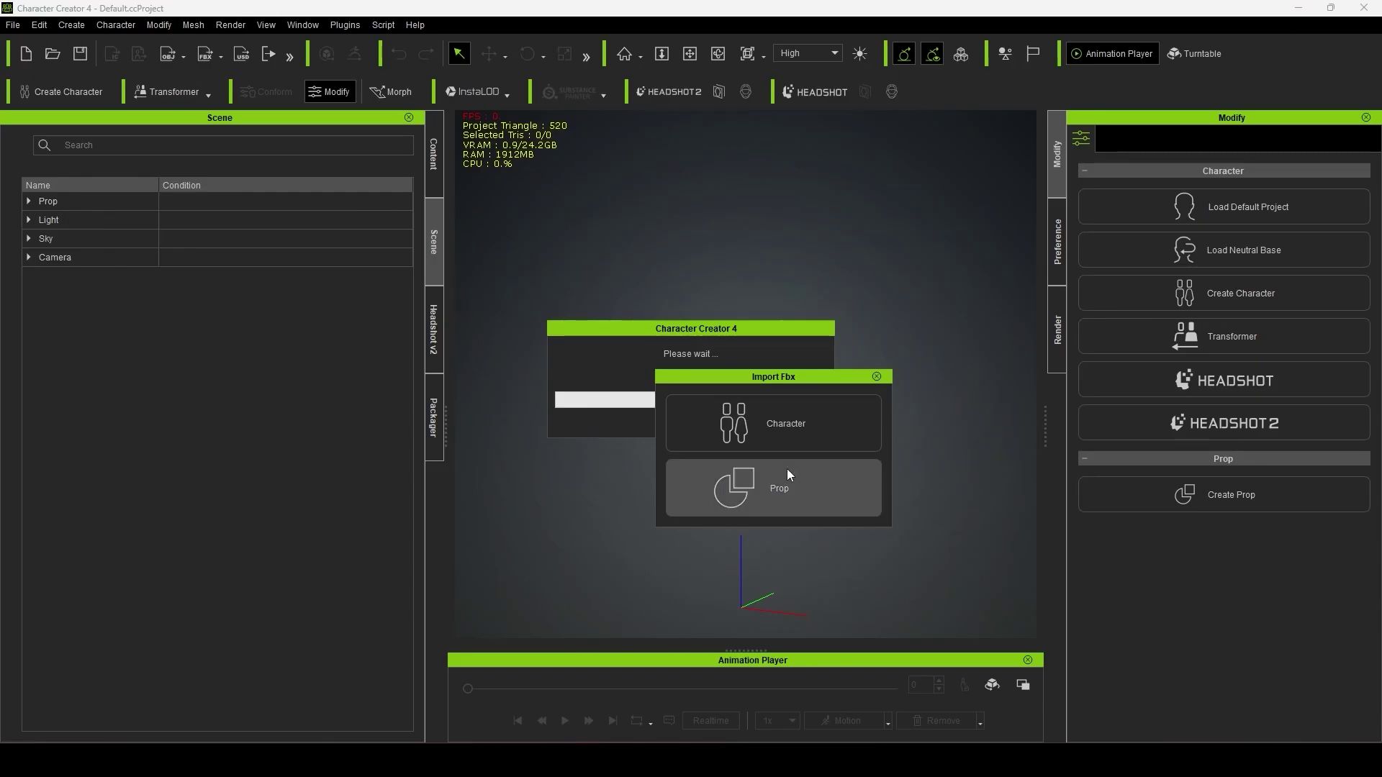
left_click(788, 469)
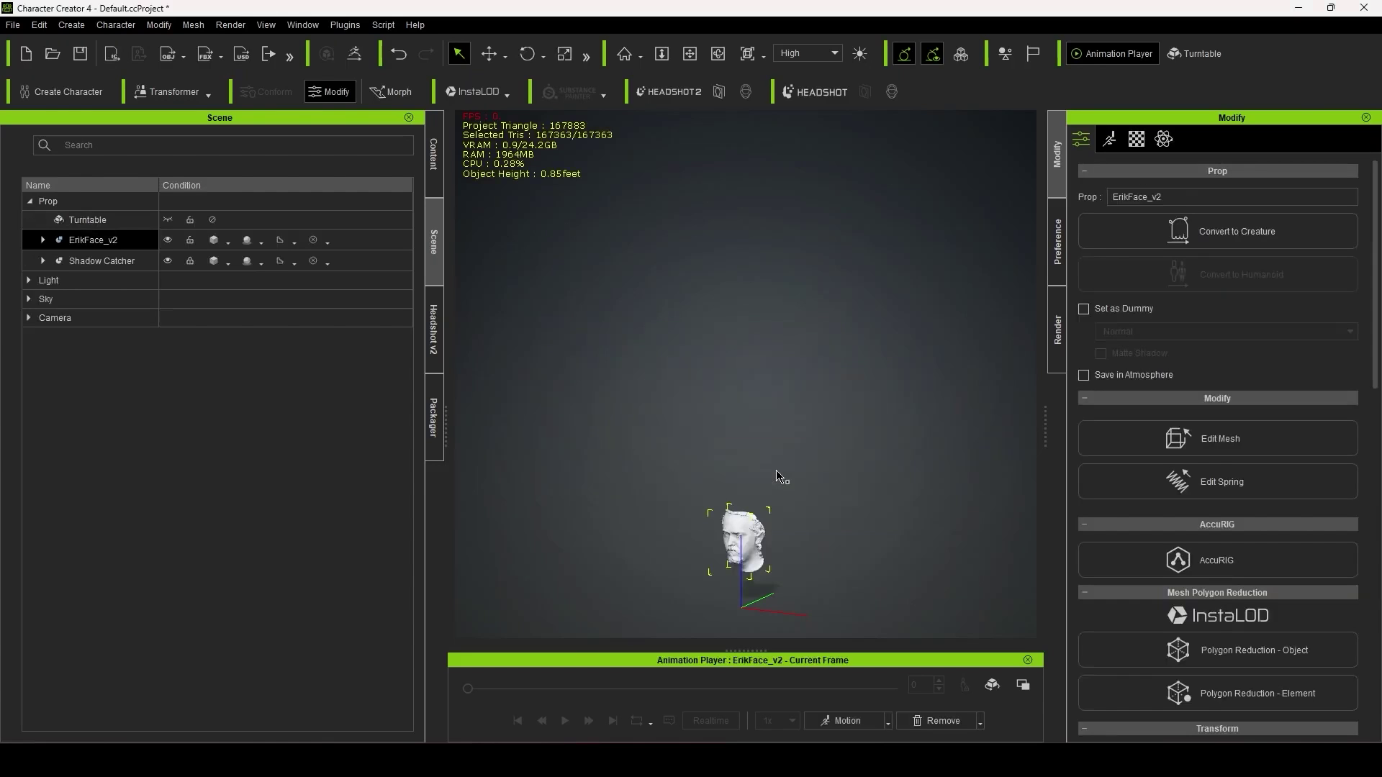
Apply ErikHead_Diffuse_v2.jpg as the head prop's Base Color texture.
left_click(1137, 139)
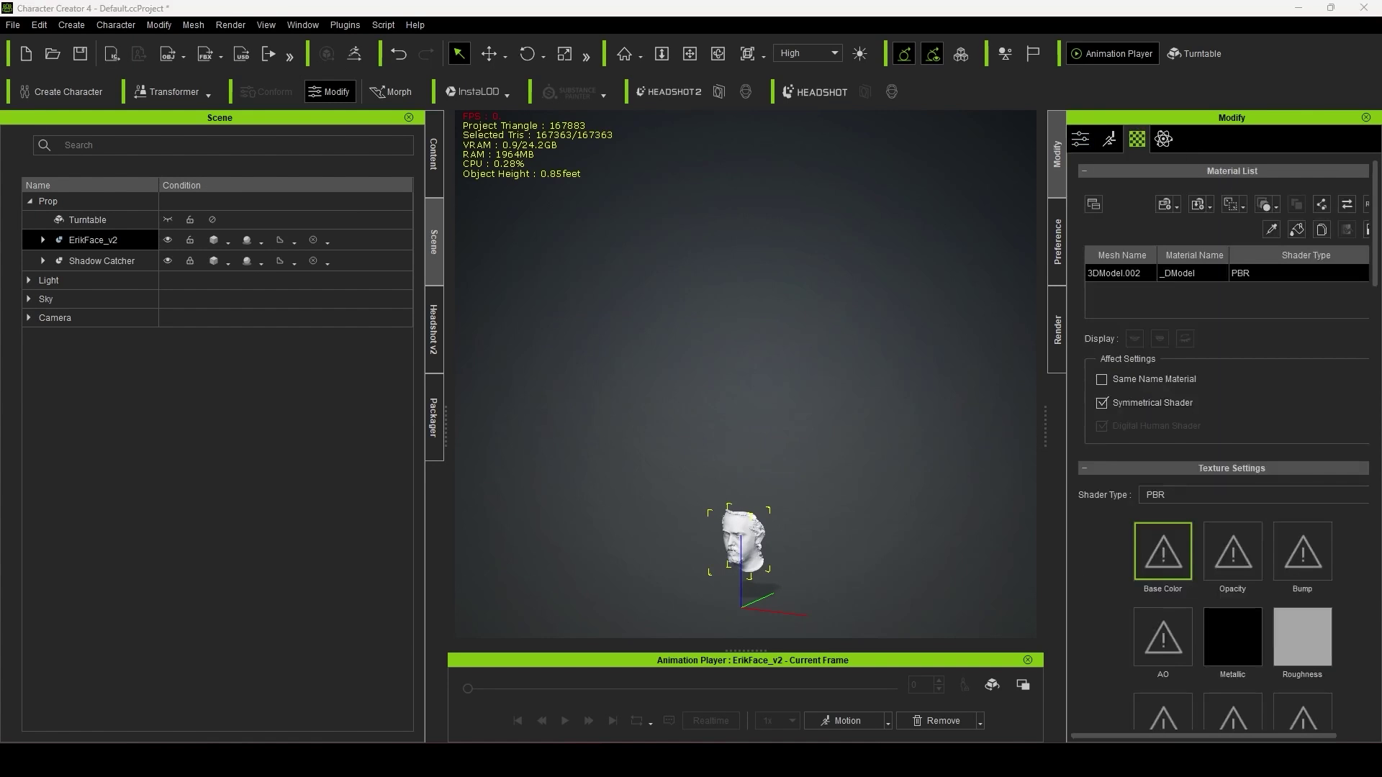
key("alt+Tab")
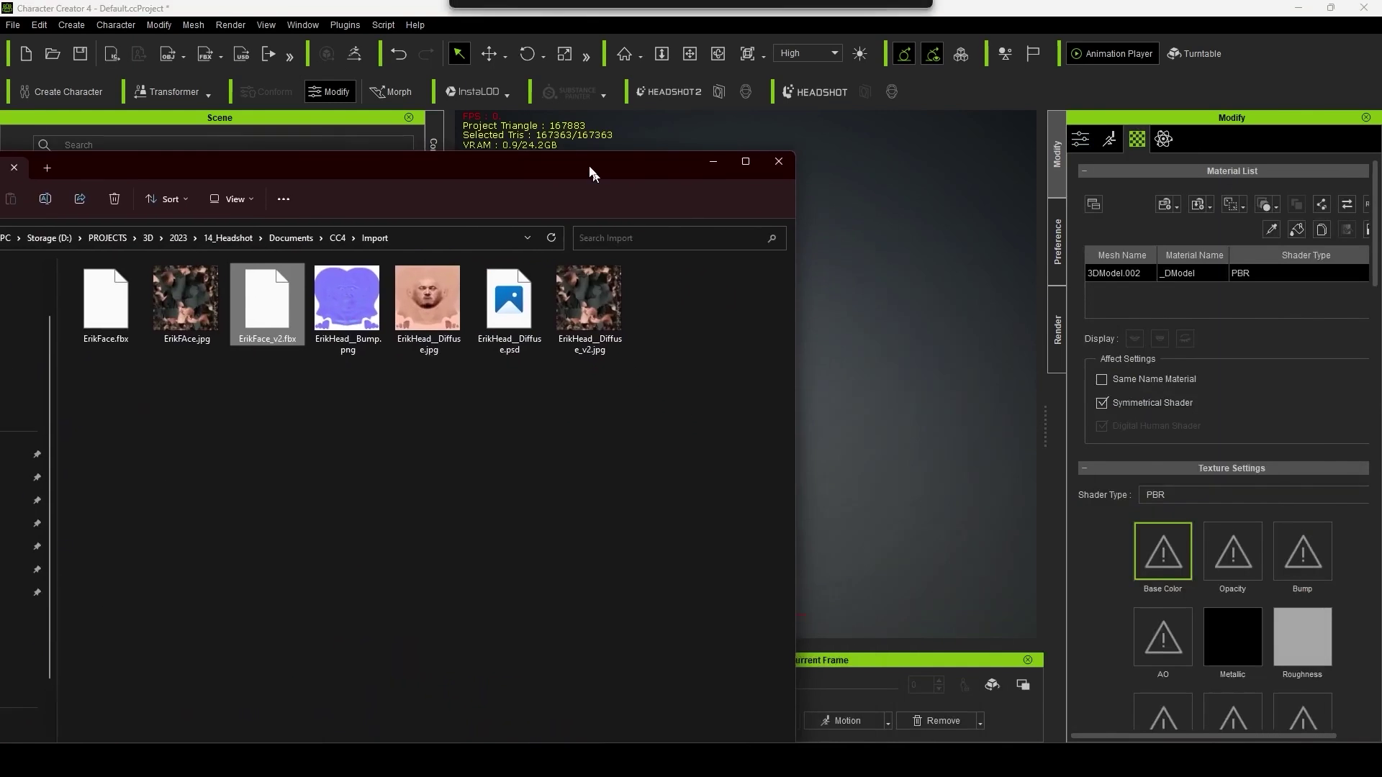
left_click_drag(577, 288, 999, 388)
left_click_drag(1179, 565, 1164, 554)
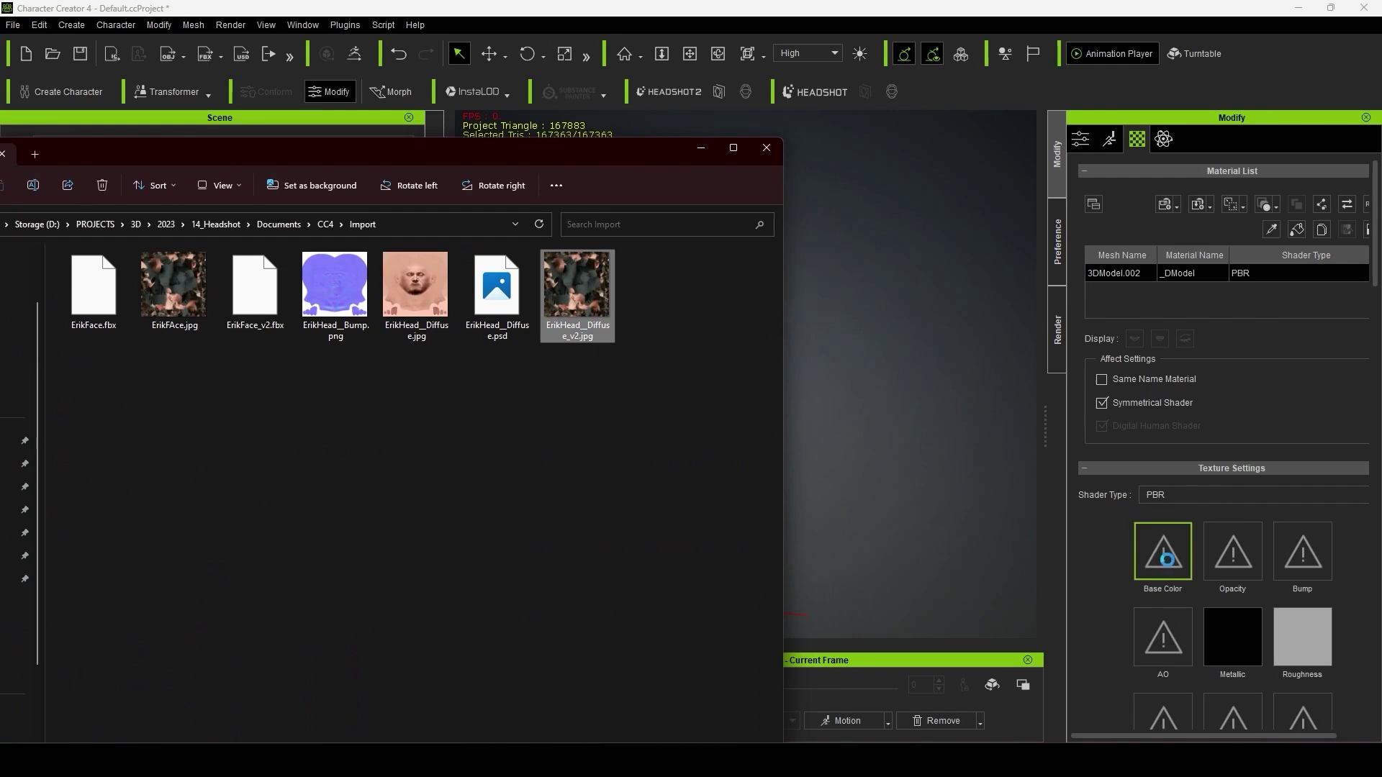
left_click(699, 149)
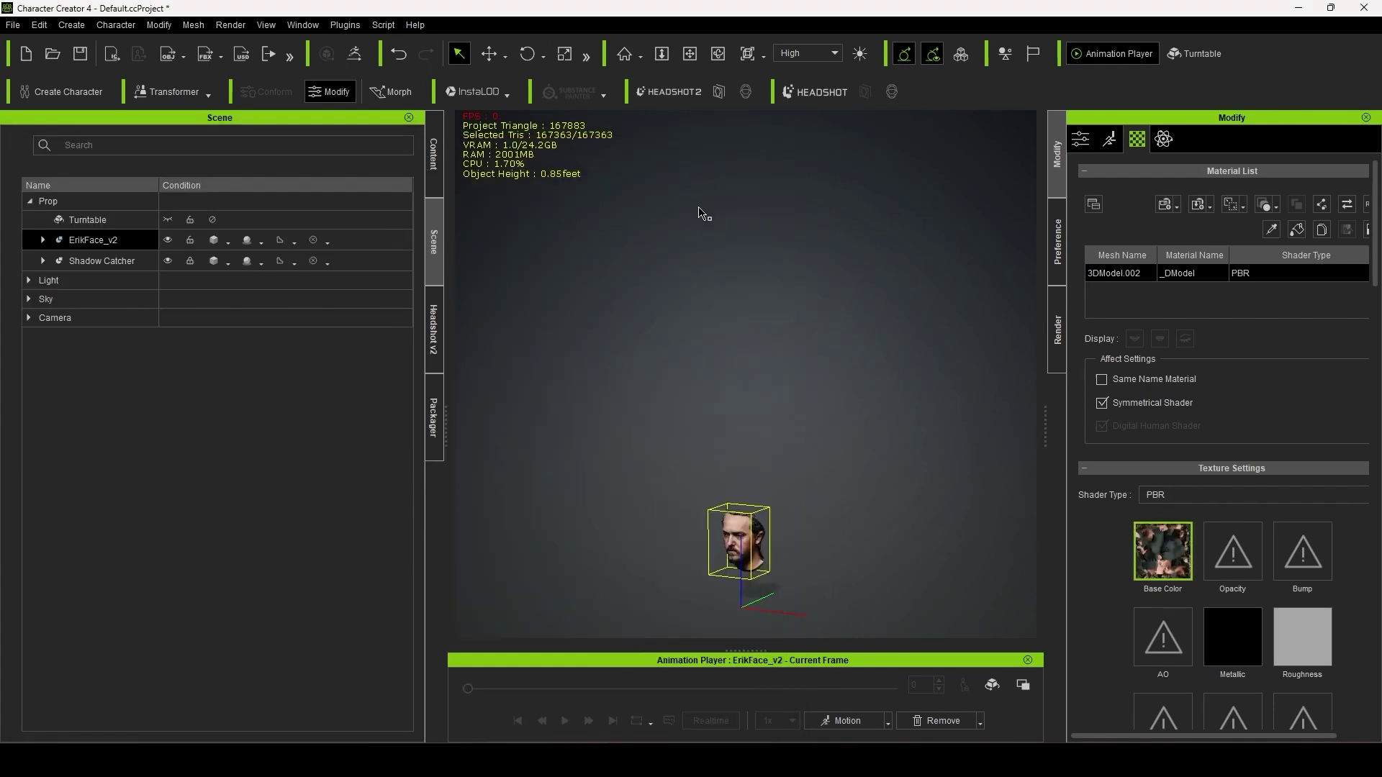
Select the ErikFace_v2 head and frame it in the view.
left_click(819, 549)
left_click(748, 556)
key("f")
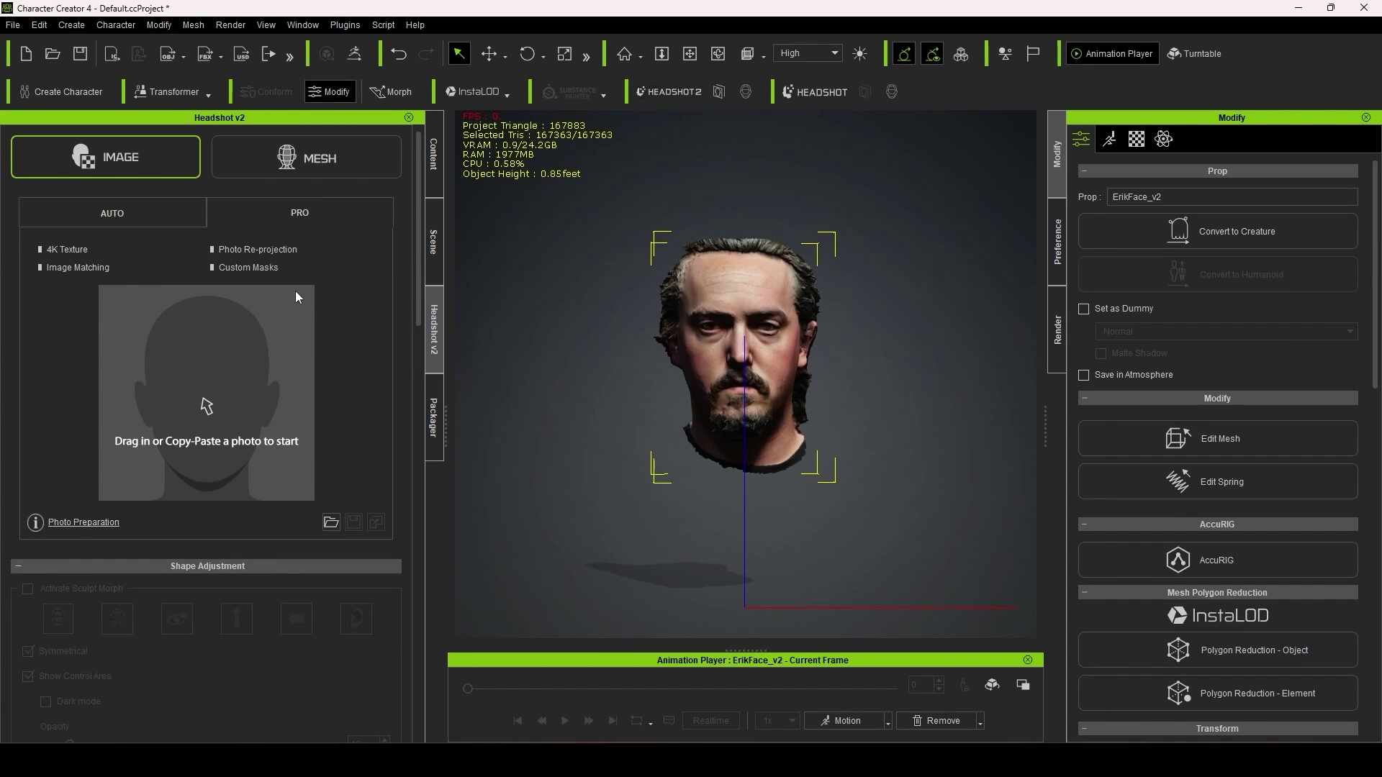
Start head generation from the mesh using the 24-point alignment set.
left_click(334, 172)
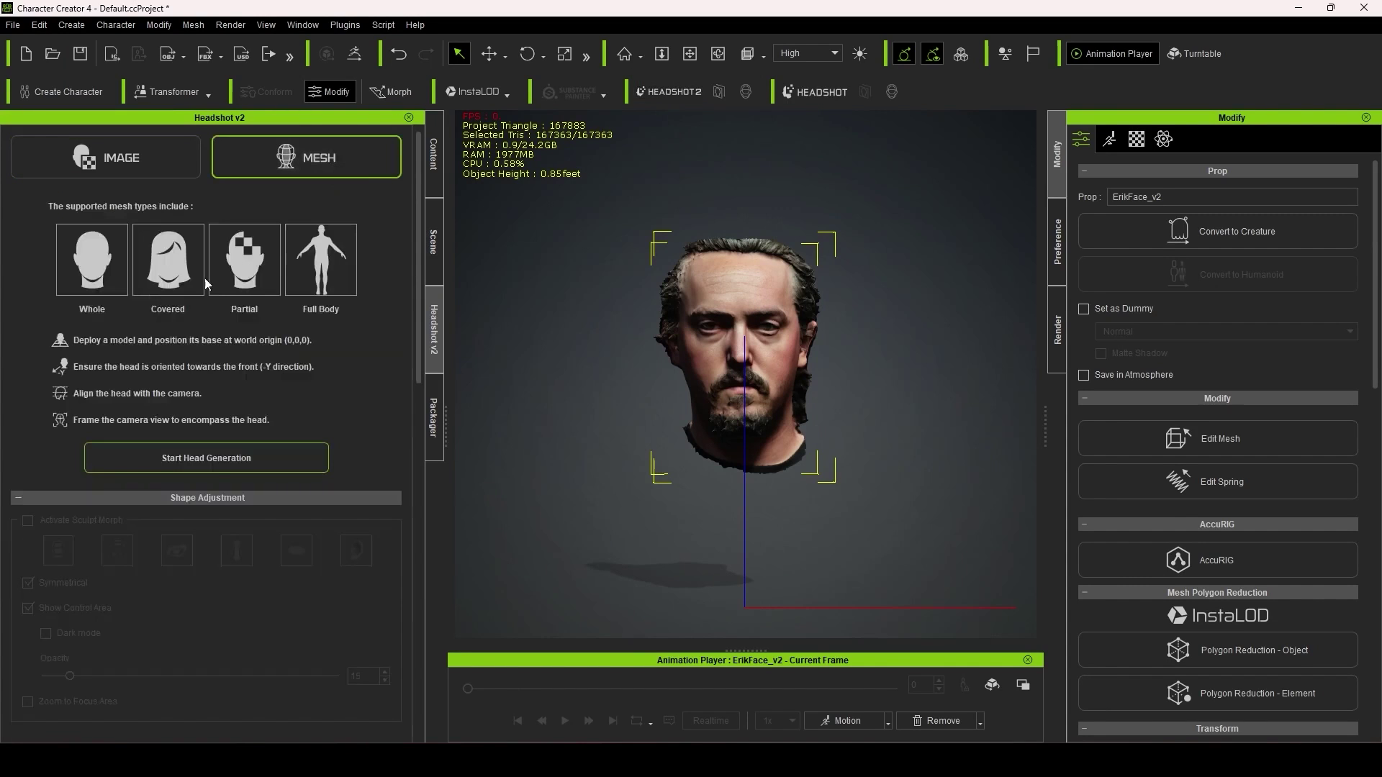
left_click(213, 459)
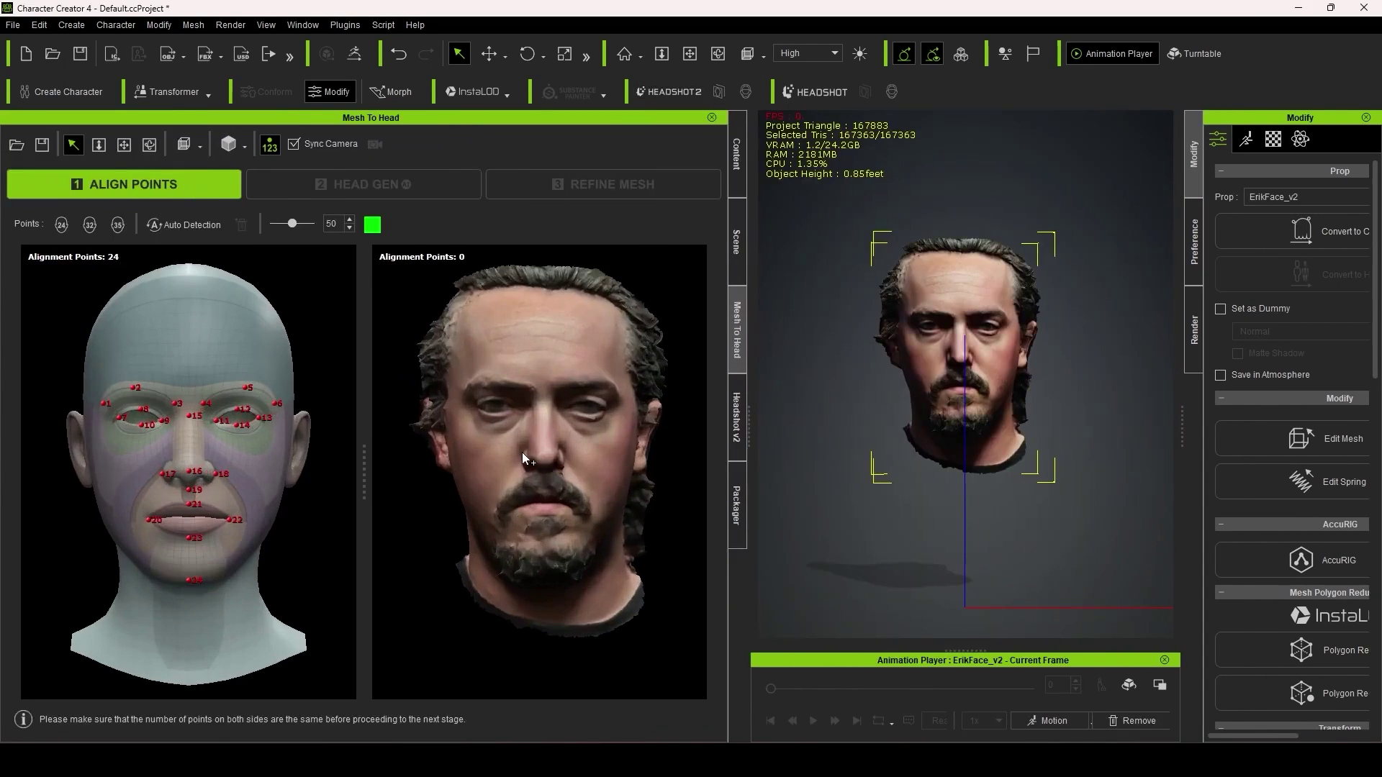
left_click(62, 225)
Match the brow and eye alignment points (1–14) on the scan.
left_click(458, 391)
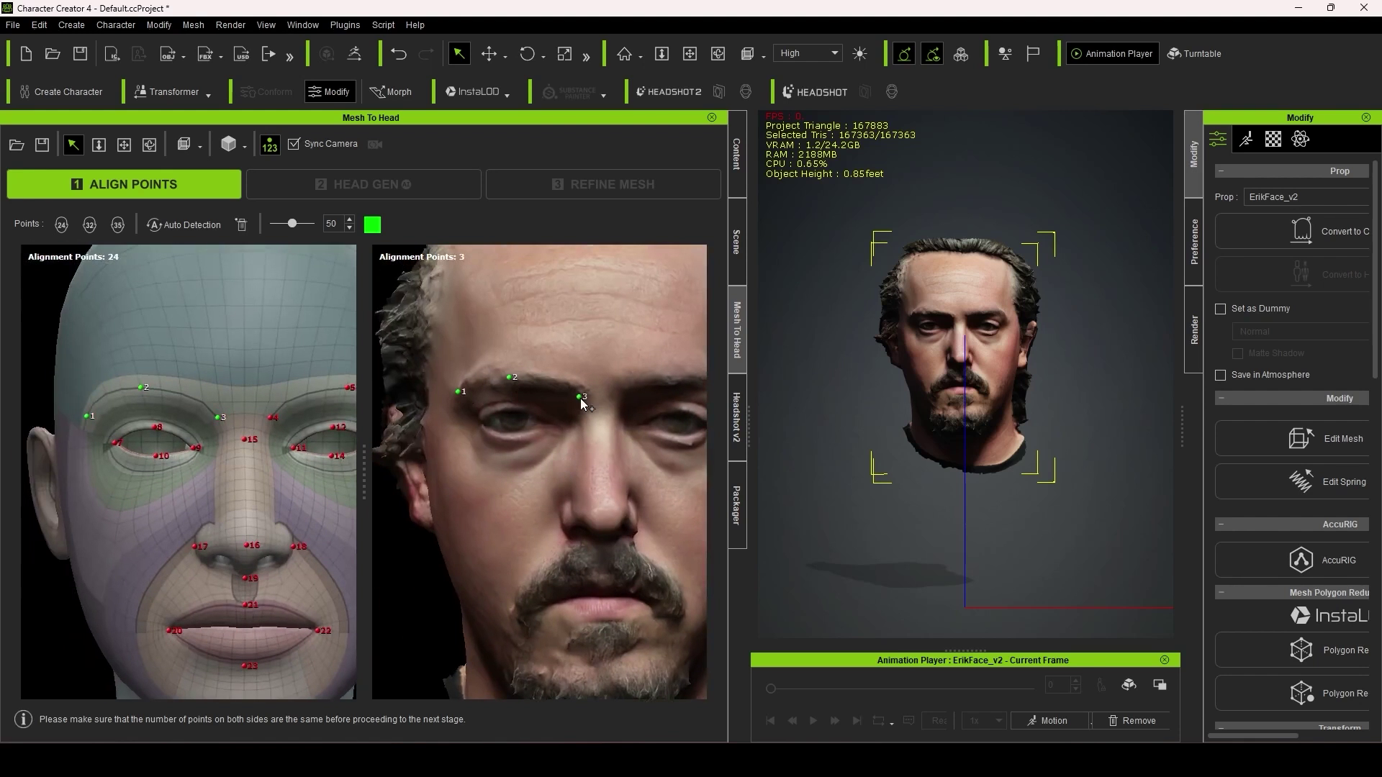
left_click(595, 385)
left_click(569, 396)
left_click(520, 459)
left_click(534, 405)
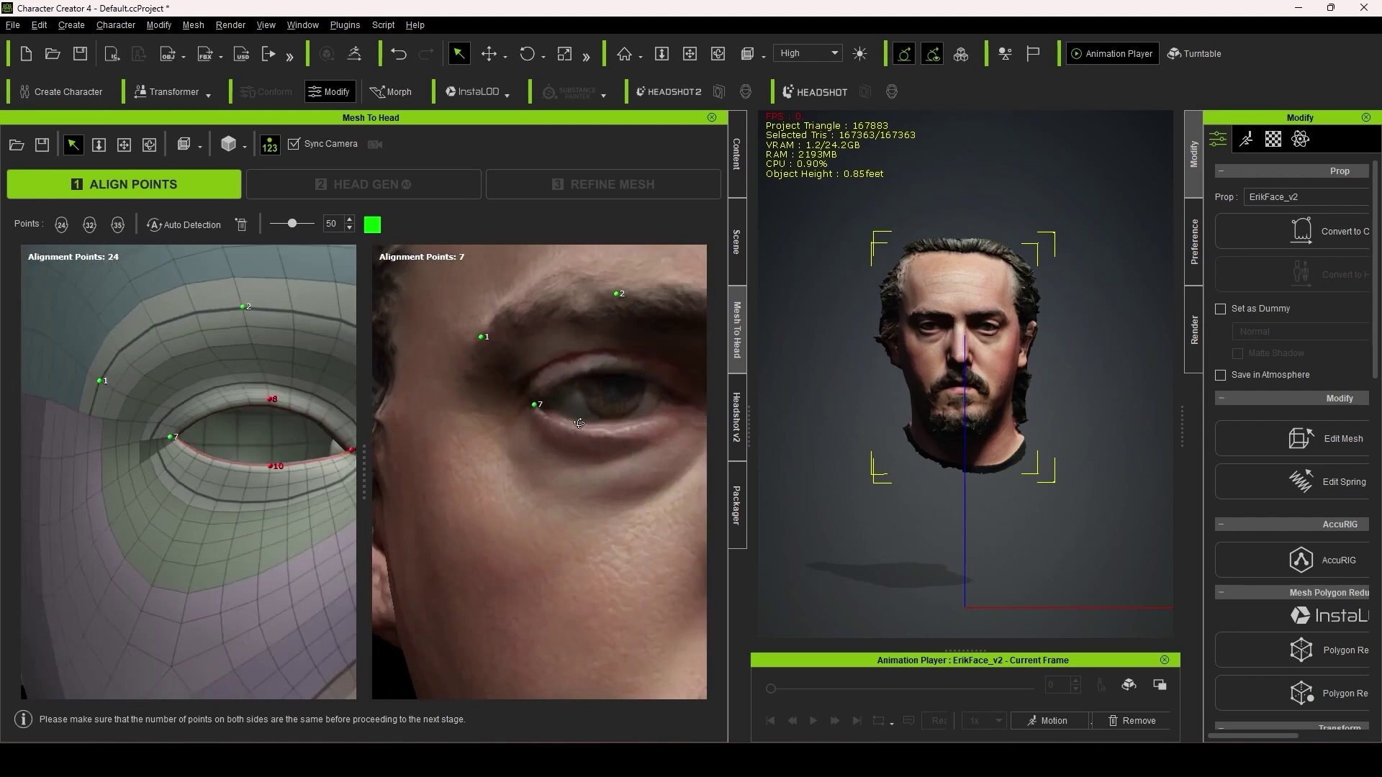
left_click(597, 367)
left_click(662, 409)
left_click(563, 435)
left_click(545, 406)
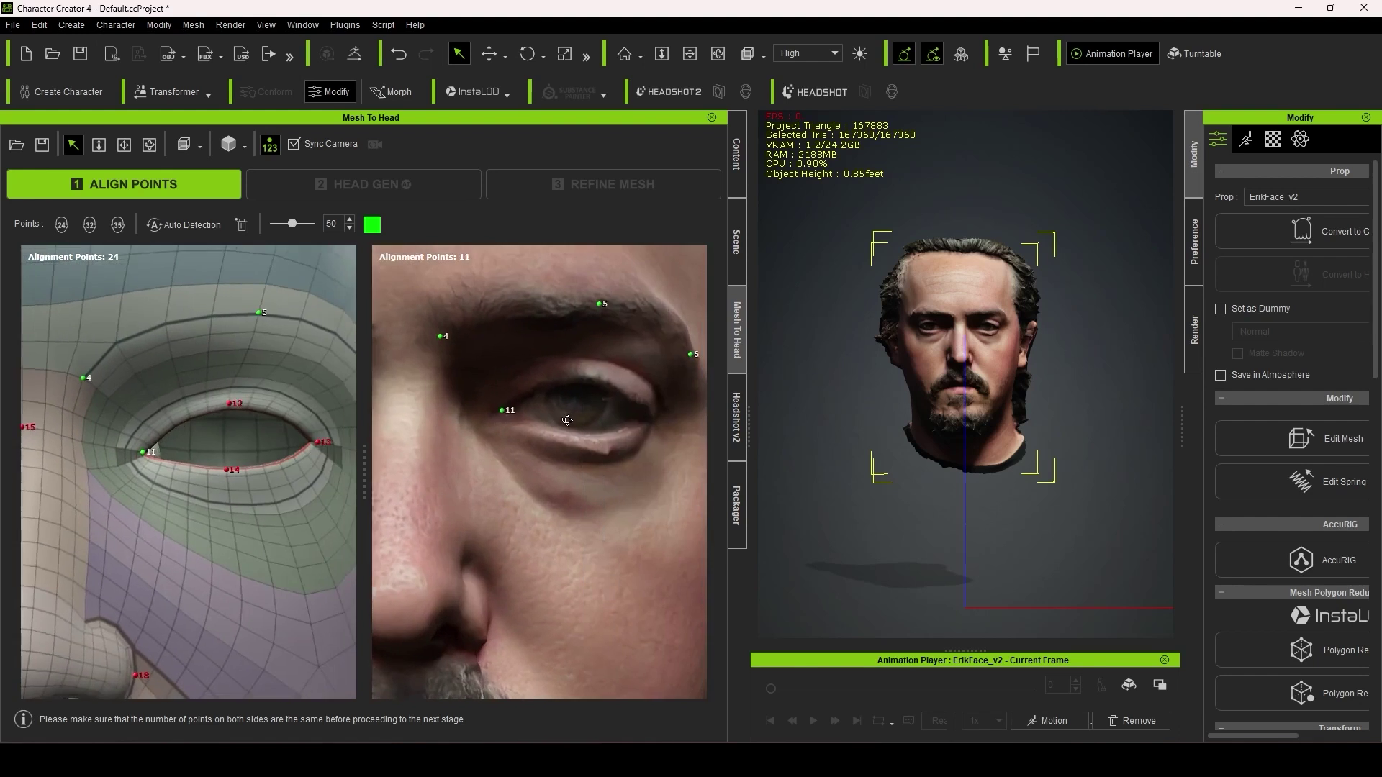
left_click(572, 409)
left_click(625, 403)
left_click(613, 432)
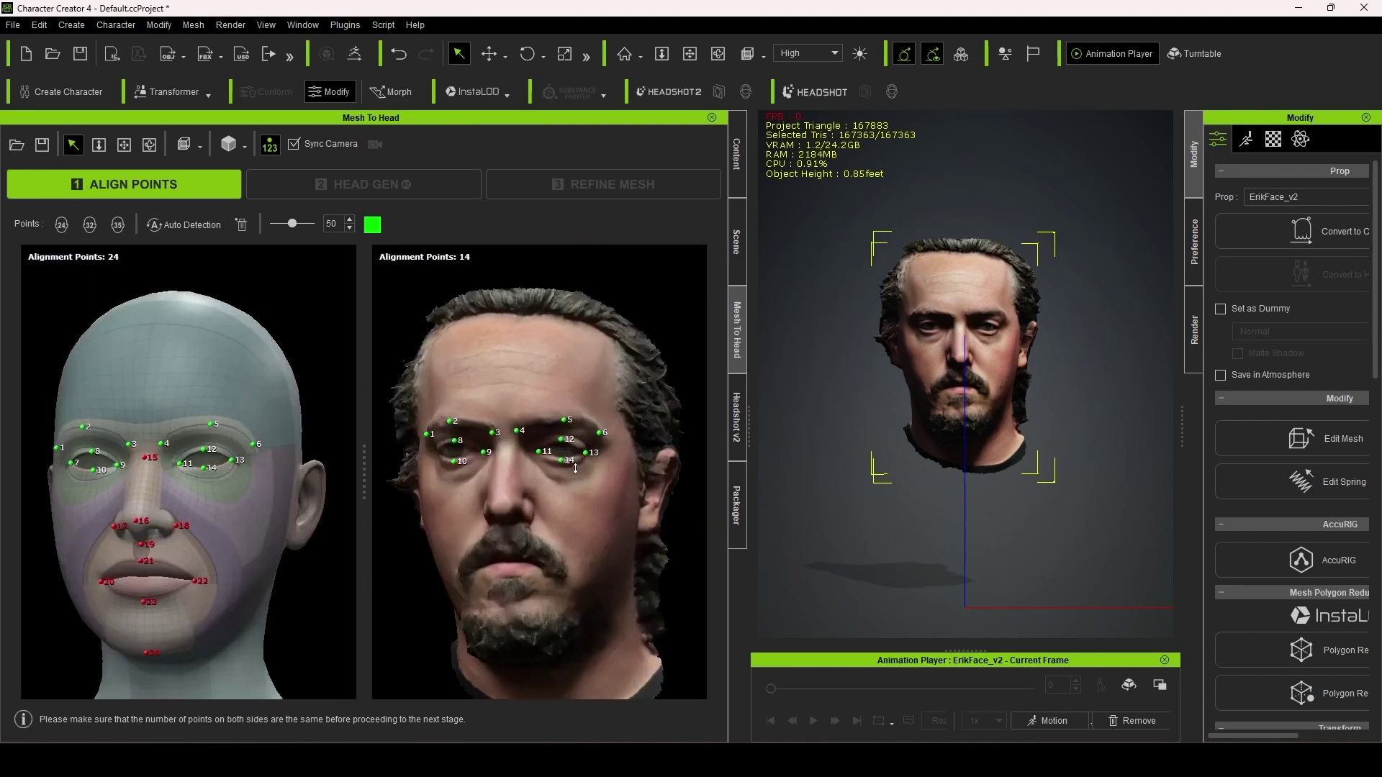
Match the nose, mouth and chin alignment points on the scan.
left_click(541, 482)
left_click(543, 430)
left_click(547, 633)
left_click(605, 634)
Add extra points 25–27 on the reference forehead and temple, matching them on the scan.
left_click(89, 408)
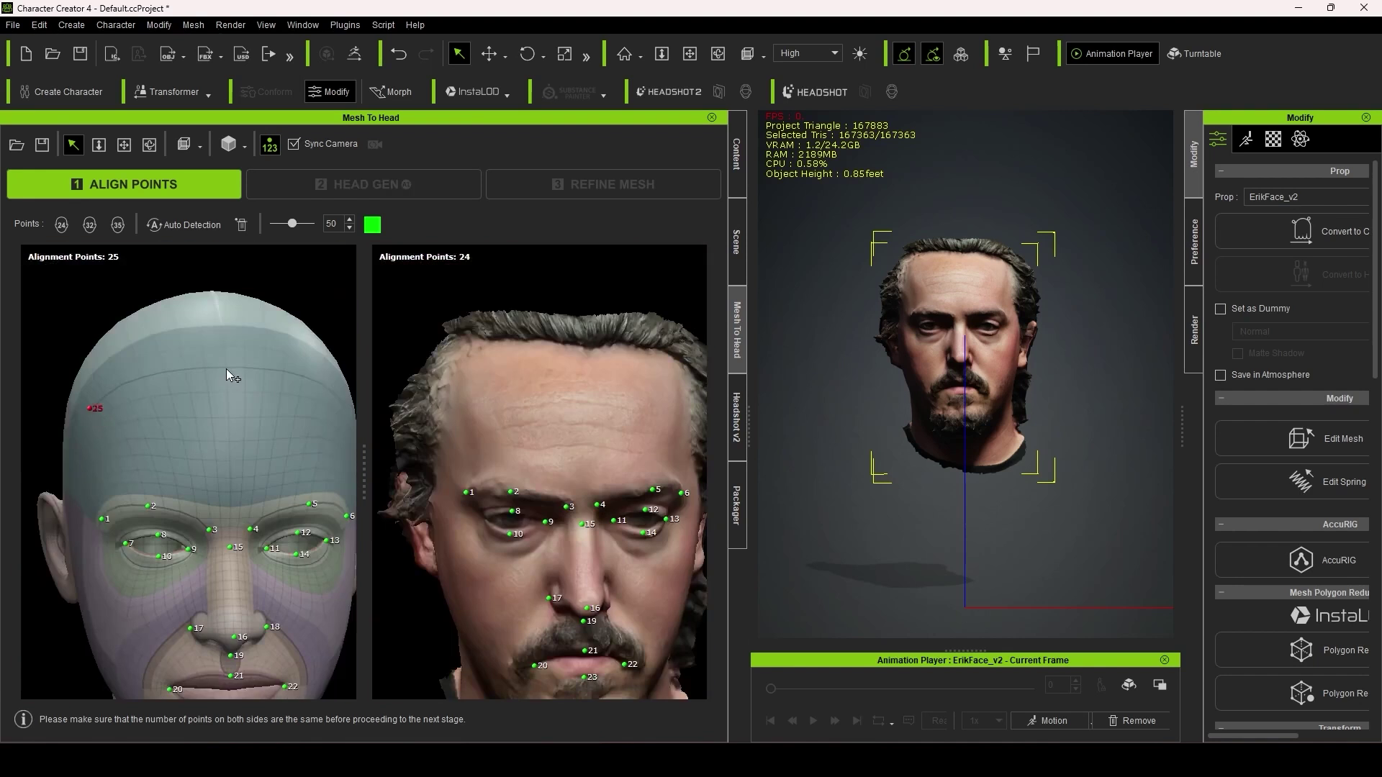
left_click(226, 369)
left_click(341, 404)
left_click(468, 382)
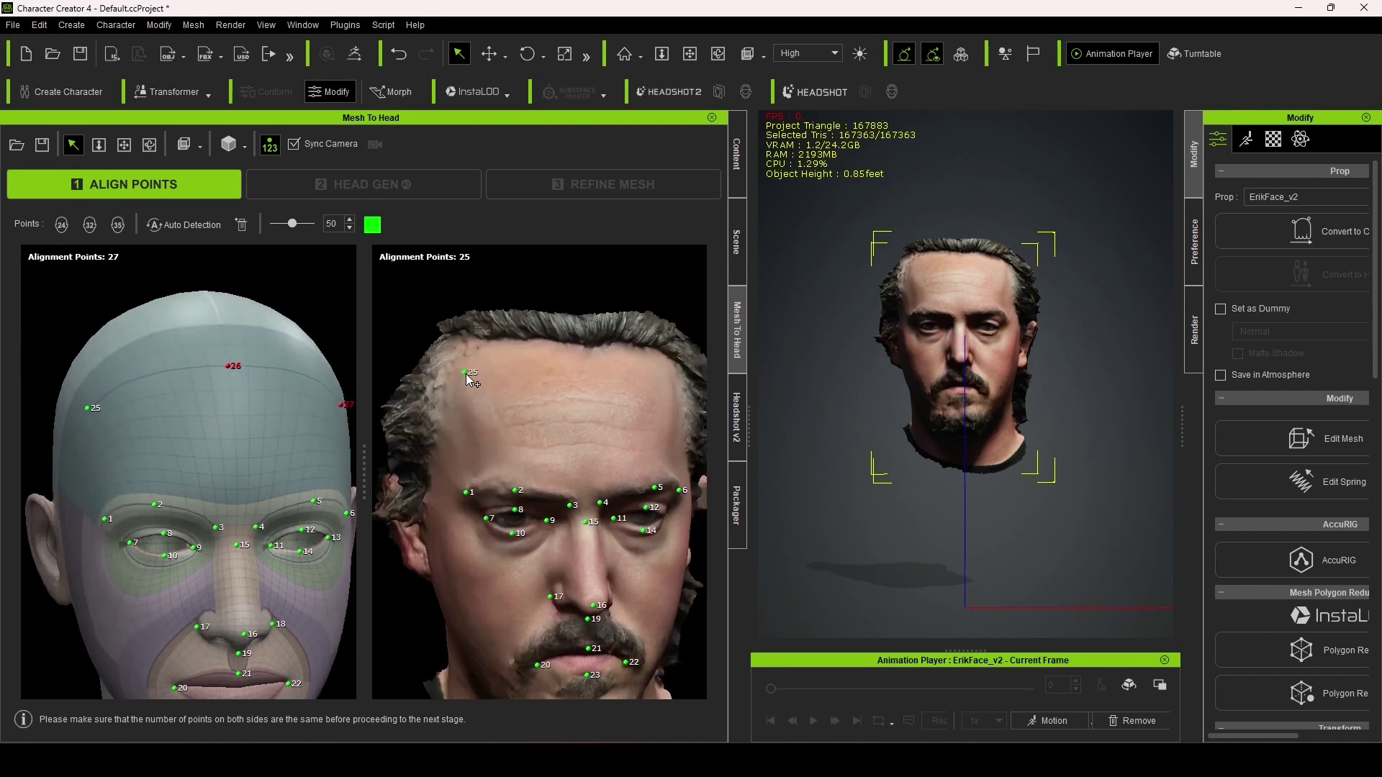
left_click(589, 357)
left_click(639, 383)
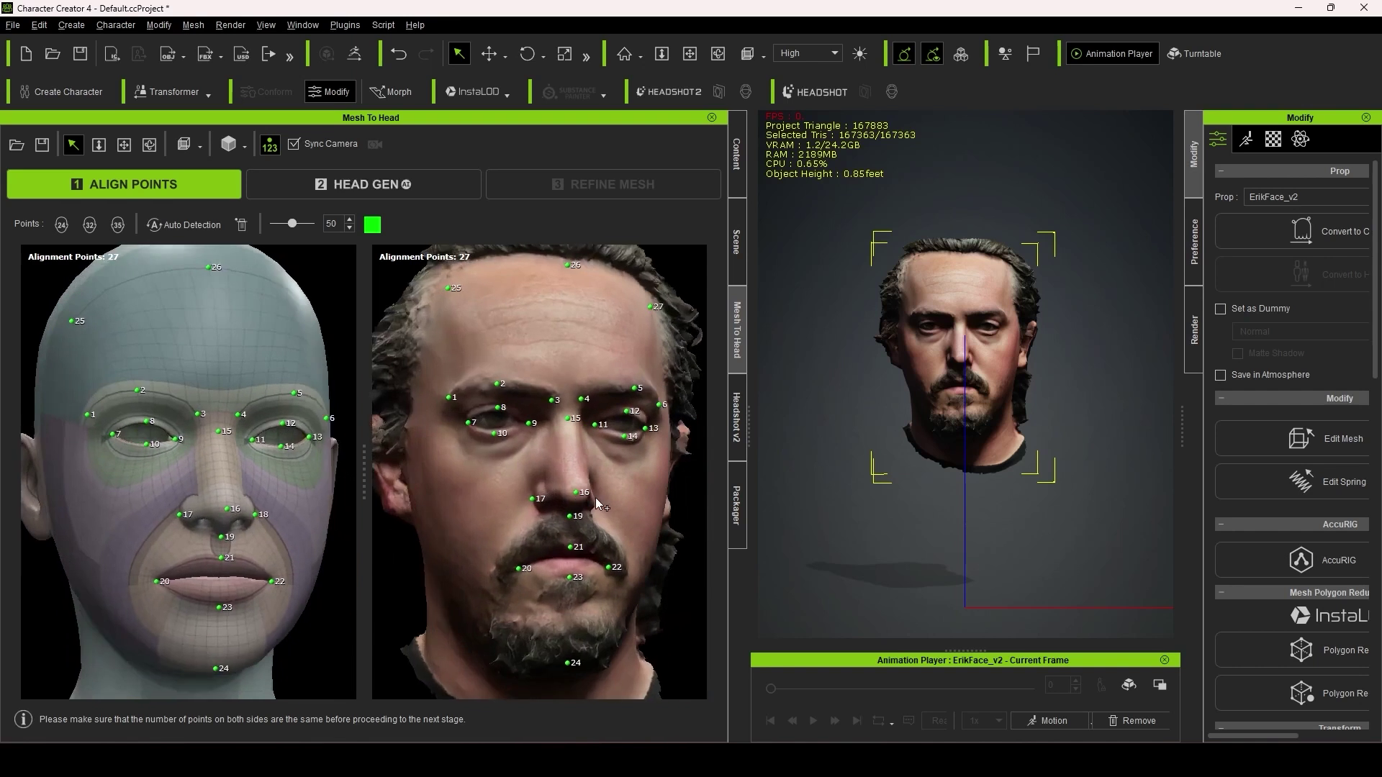
Generate the head with the effective area limited to the face, then move to Refine Mesh.
left_click(365, 185)
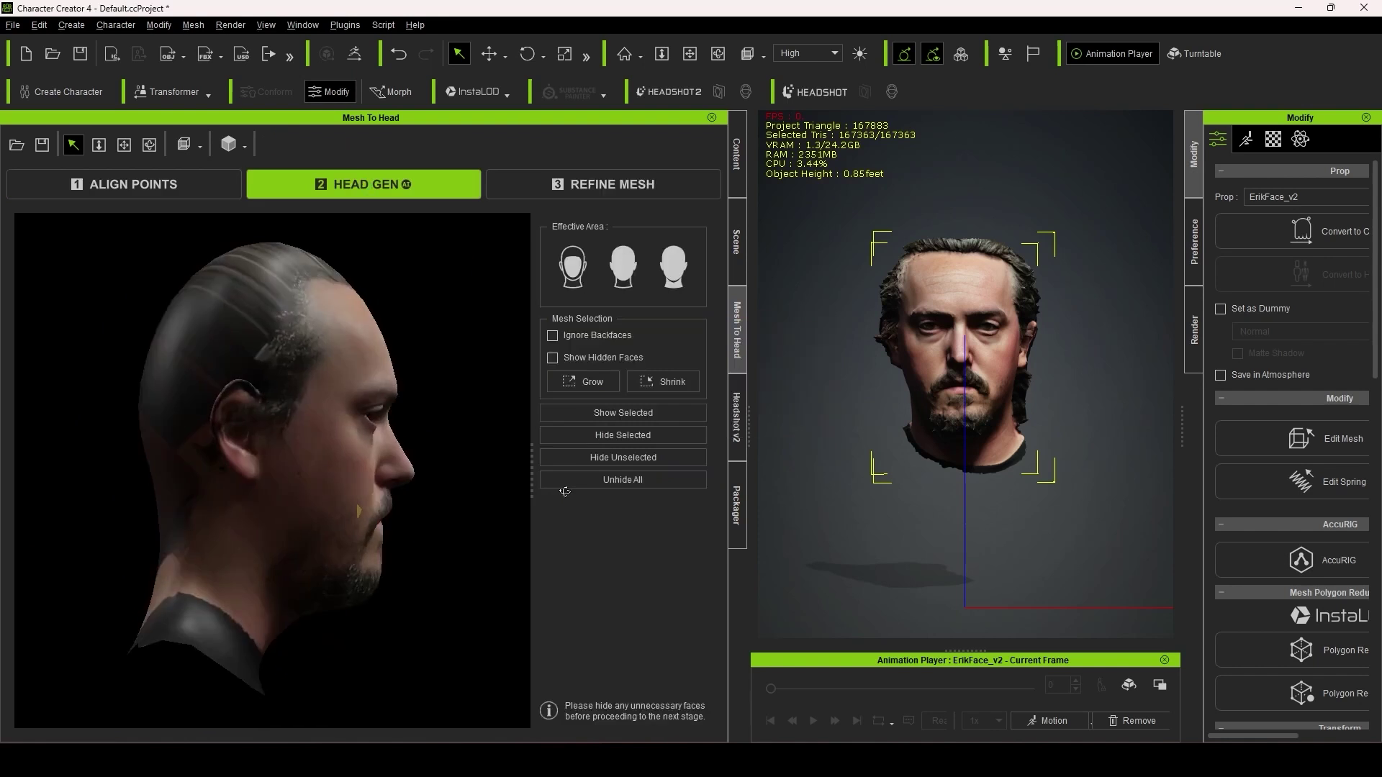
left_click(575, 272)
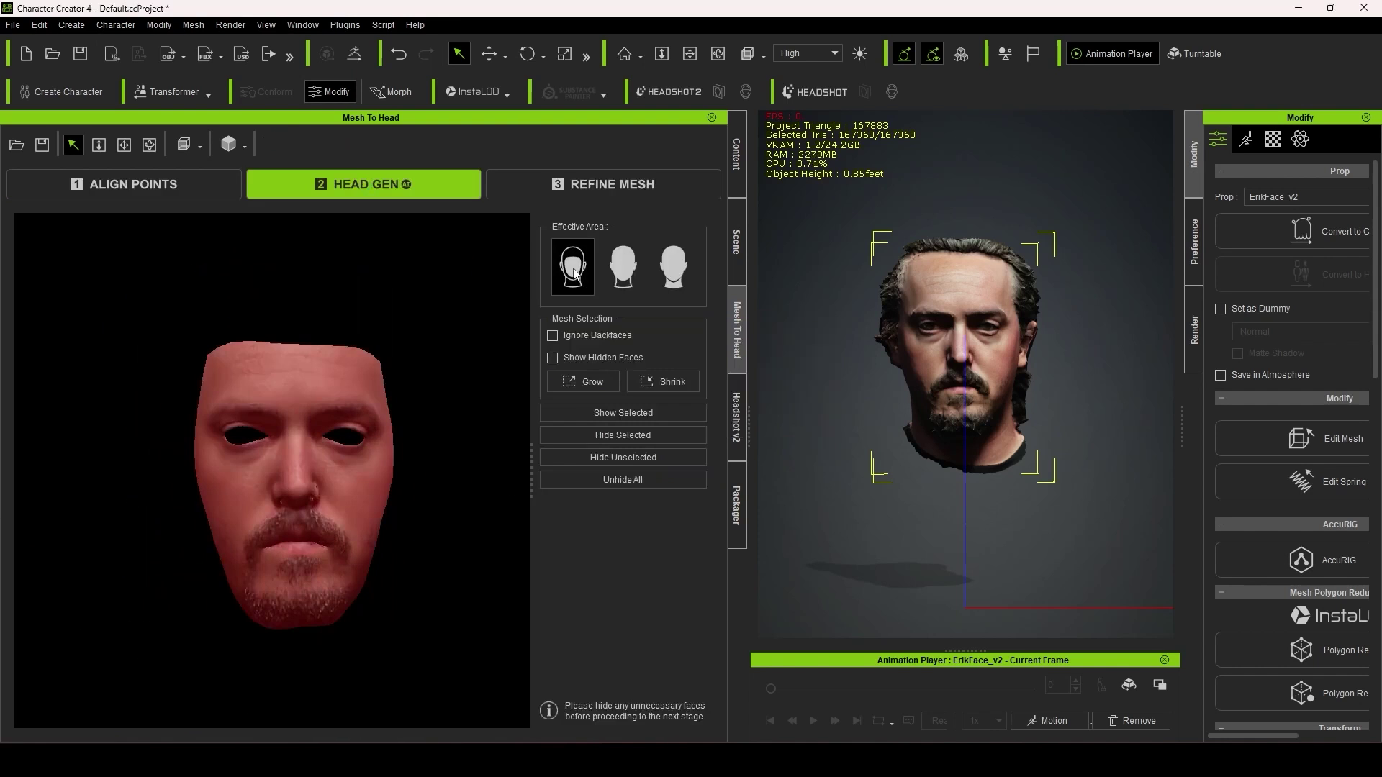
left_click(589, 184)
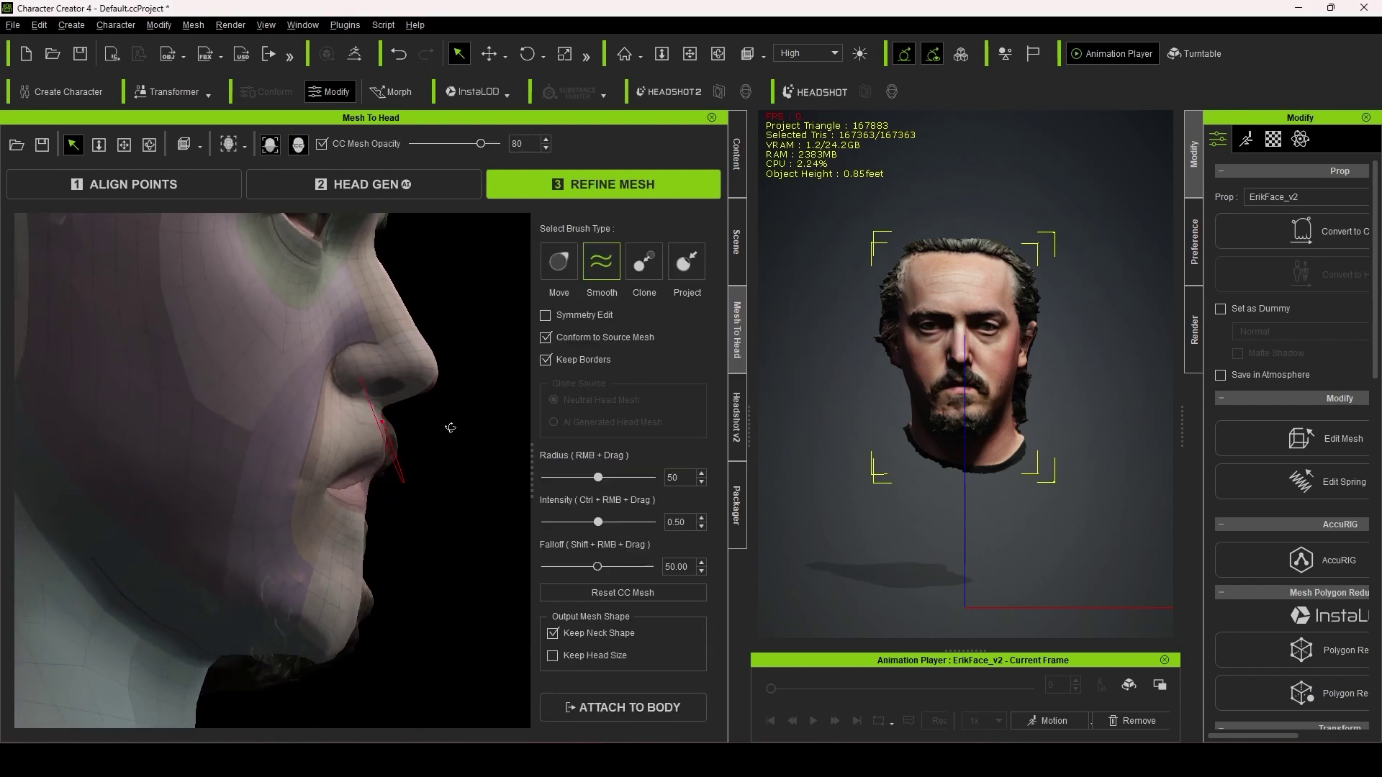
Orbit the head and lower CC Mesh Opacity to compare the fitted mesh with the scan.
left_click_drag(492, 441, 360, 464)
scroll(397, 446, "down", 2)
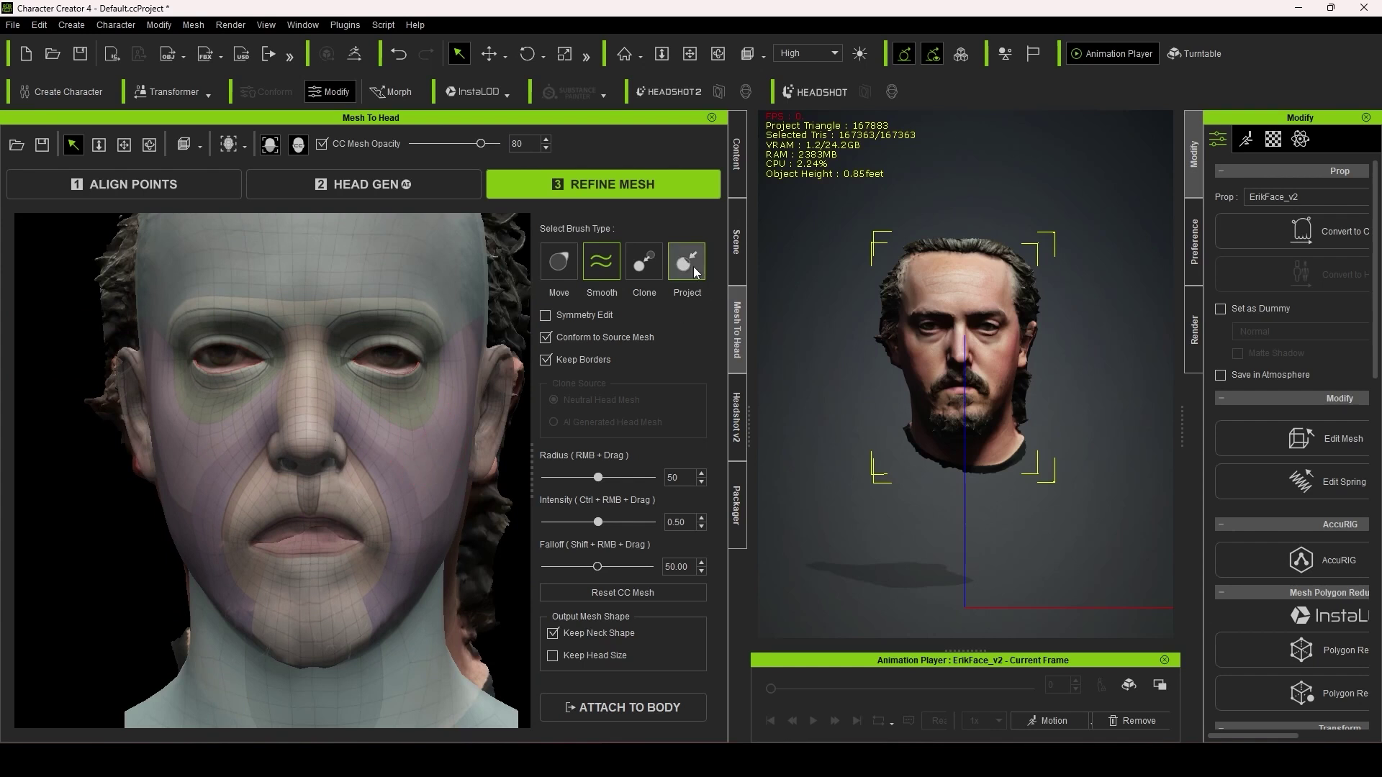
left_click_drag(395, 445, 465, 438)
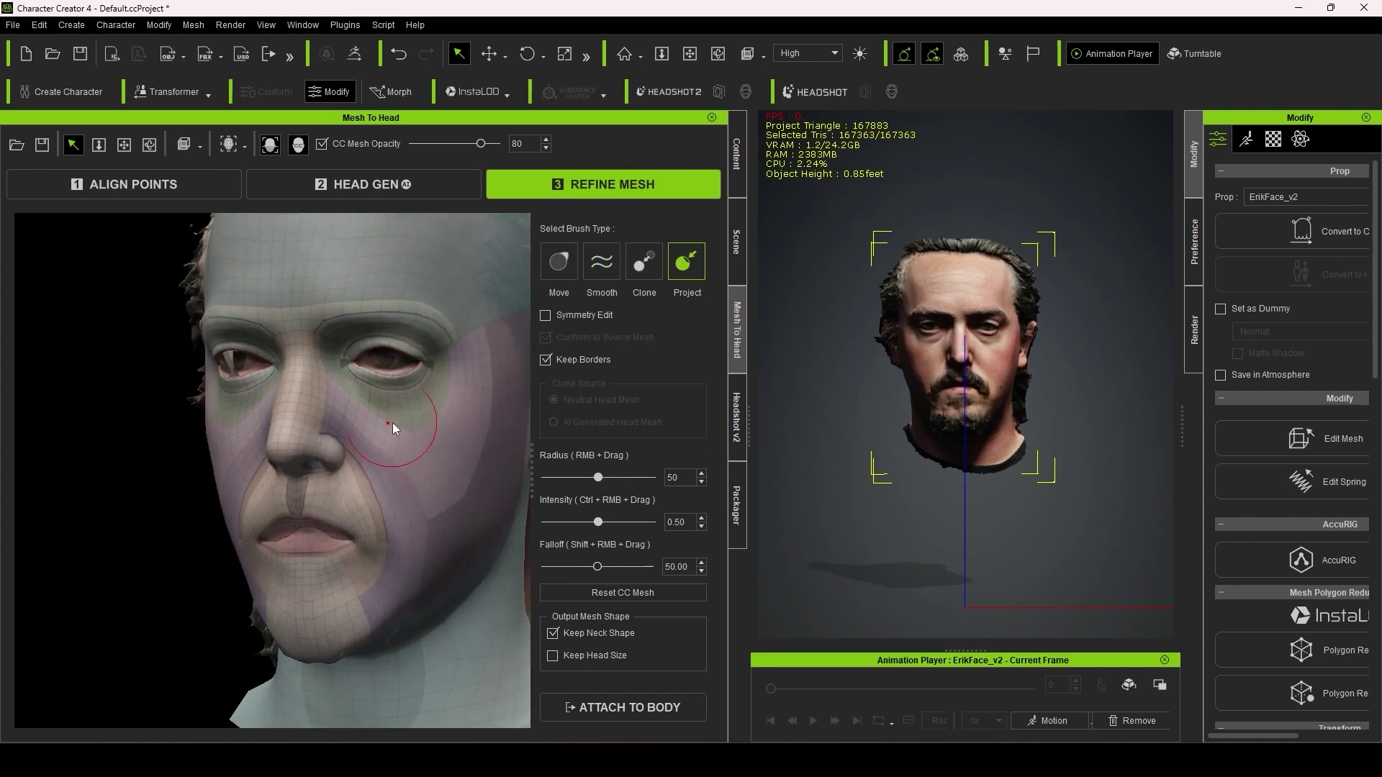
mouse_move(357, 306)
left_mouse_down()
mouse_move(124, 410)
mouse_move(270, 373)
left_mouse_up()
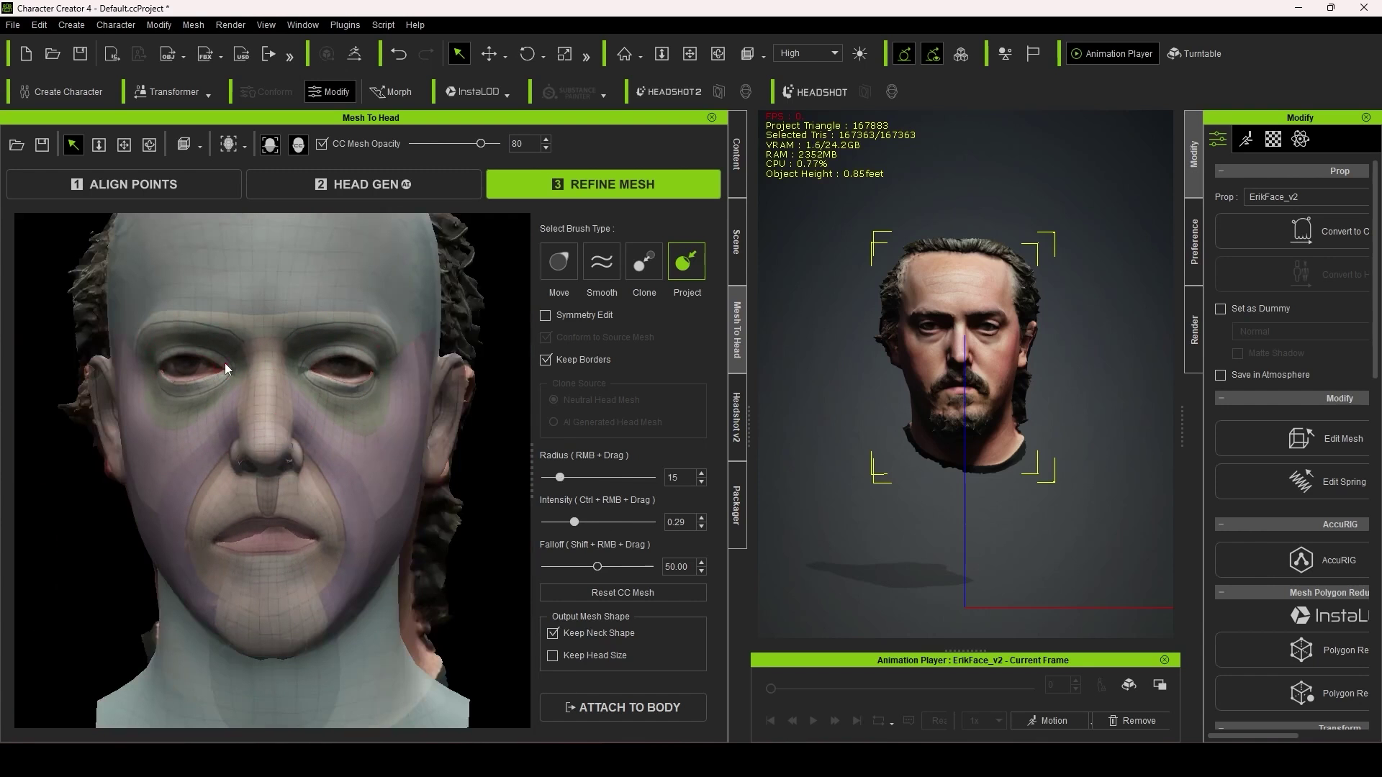
mouse_move(398, 372)
left_mouse_down()
mouse_move(384, 589)
mouse_move(432, 420)
left_mouse_up()
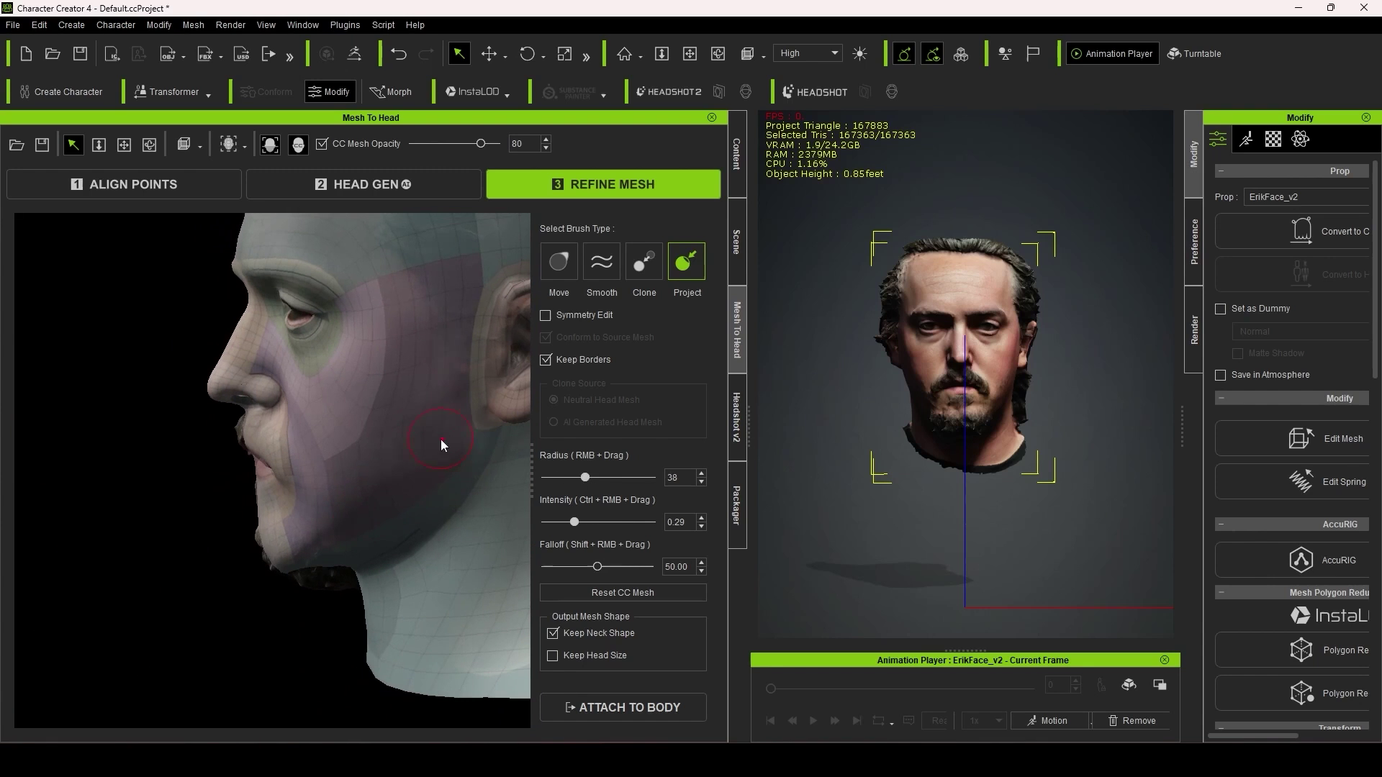
left_click_drag(330, 409, 303, 338)
mouse_move(481, 144)
left_mouse_down()
mouse_move(405, 147)
mouse_move(496, 144)
left_mouse_up()
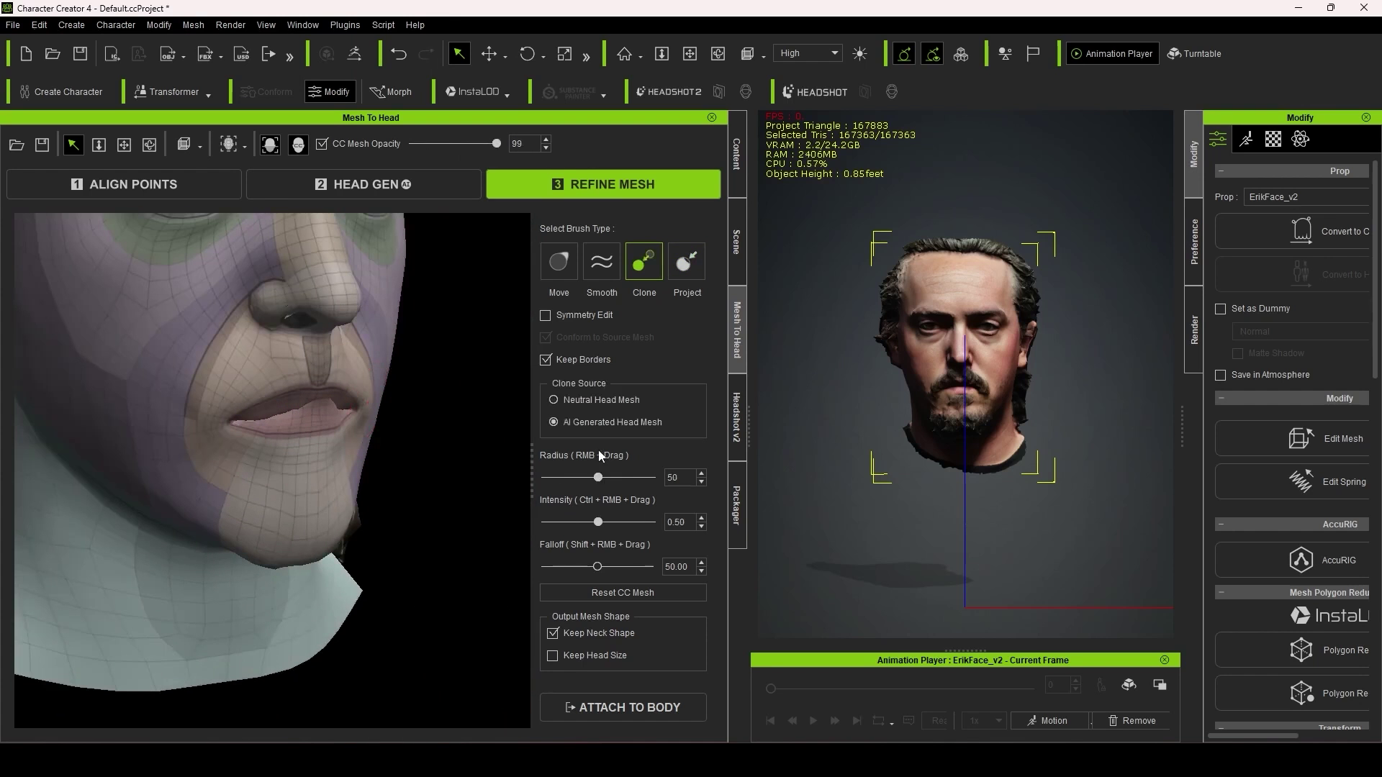
Lower mesh opacity and refine the eyelid edges with a reduced-intensity brush.
left_click_drag(279, 408, 338, 432)
mouse_move(495, 144)
left_mouse_down()
mouse_move(412, 144)
mouse_move(496, 144)
left_mouse_up()
scroll(276, 506, "up", 6)
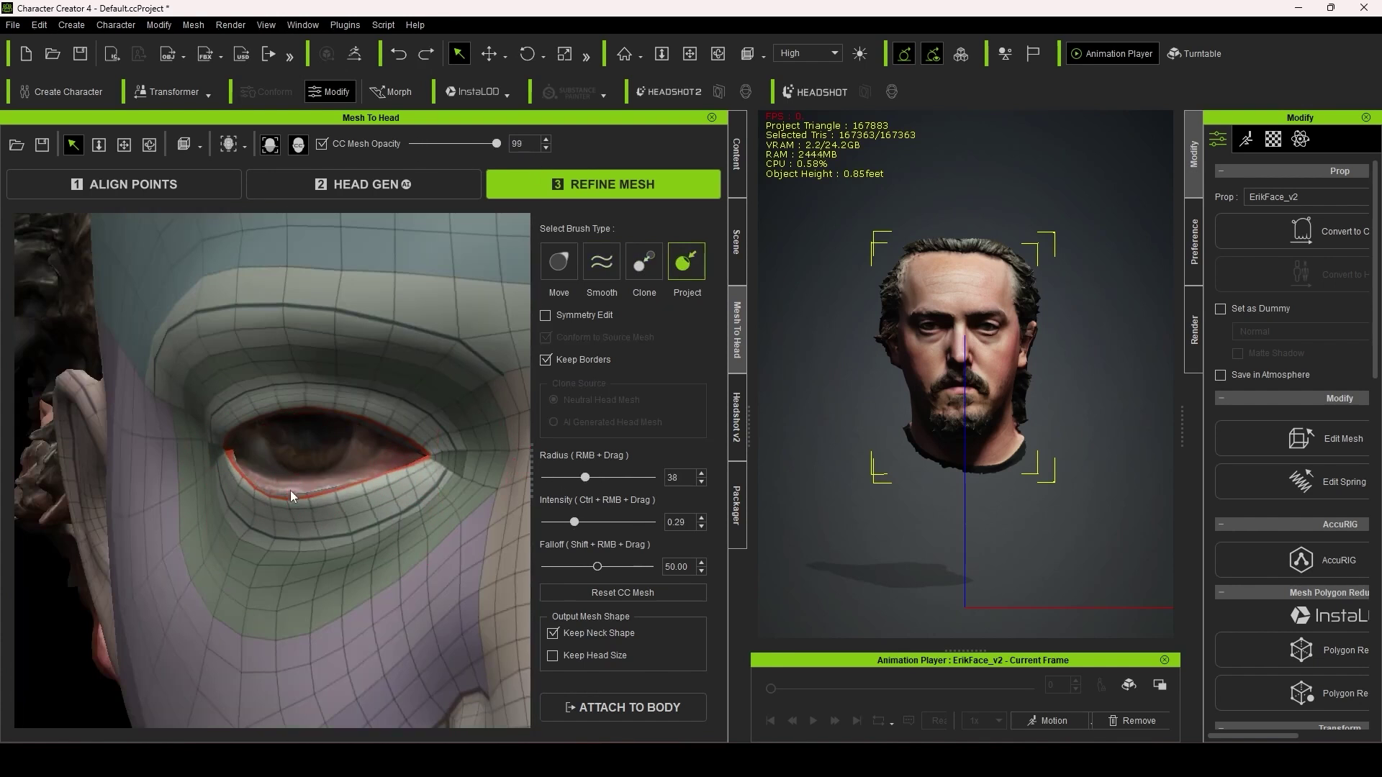
scroll(330, 499, "up", 3)
scroll(330, 499, "down", 4)
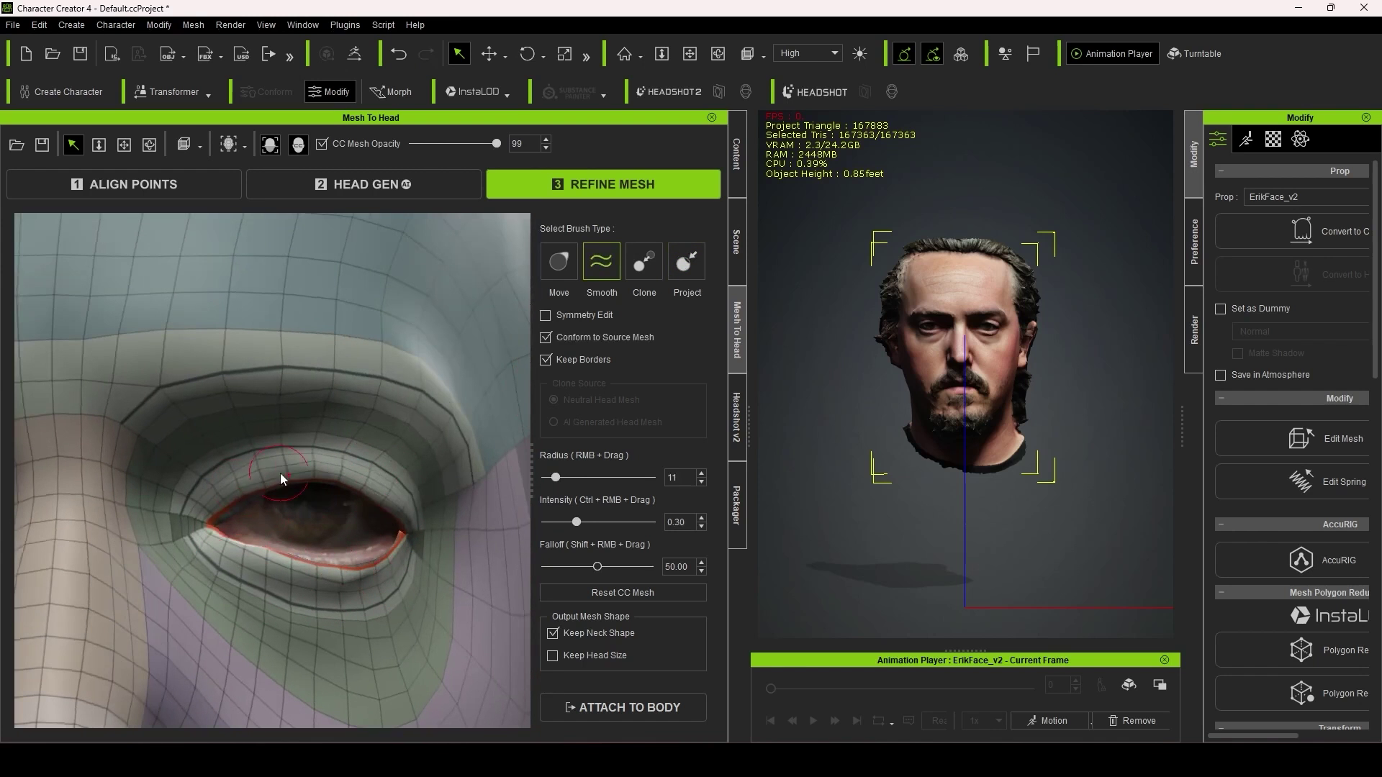
scroll(280, 478, "up", 3)
scroll(343, 501, "down", 3)
mouse_move(371, 478)
right_mouse_down("ctrl")
mouse_move(303, 410)
mouse_move(349, 464)
mouse_move(486, 537)
mouse_move(344, 565)
right_mouse_up("ctrl")
Pull the lower lip down with the Move brush to match the scan and open Generate Character.
scroll(403, 664, "up", 5)
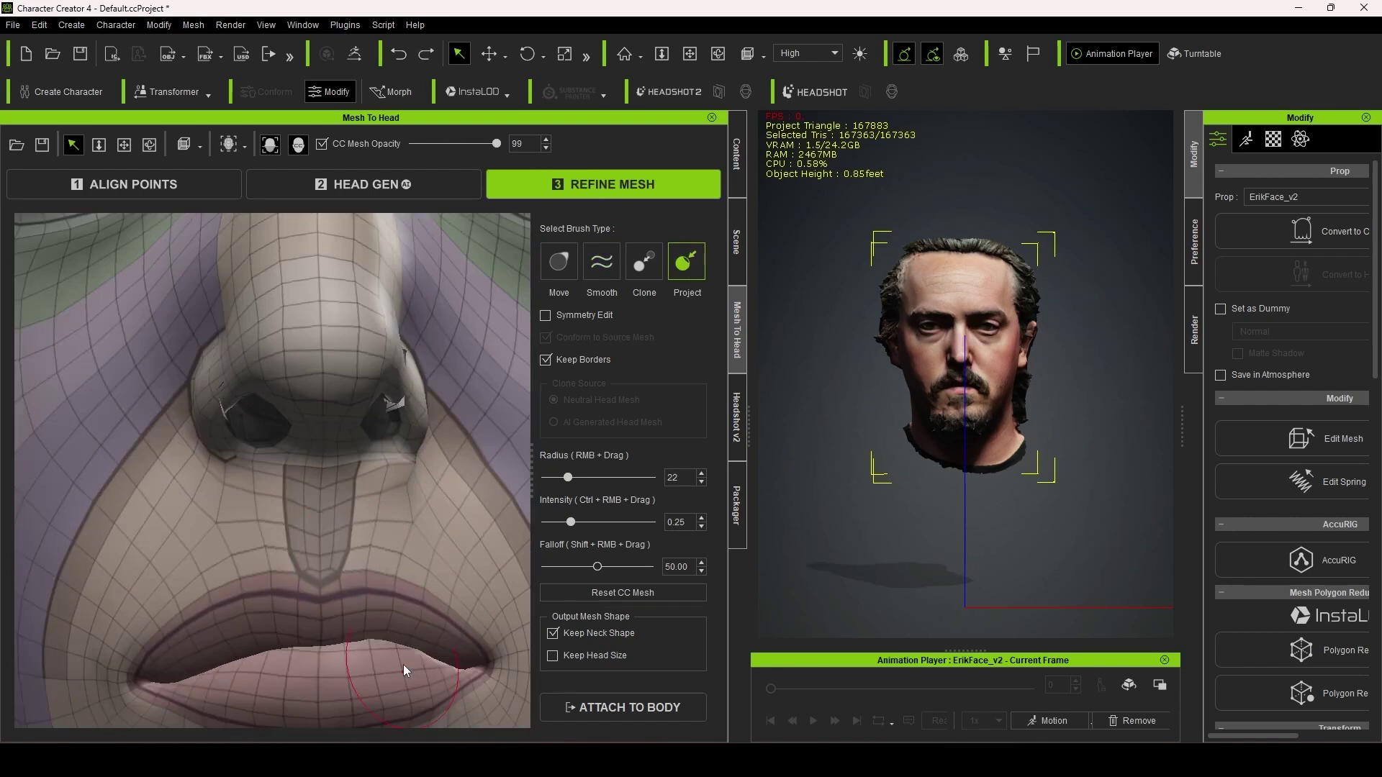
mouse_move(404, 664)
right_mouse_down()
mouse_move(326, 555)
mouse_move(458, 477)
right_mouse_up()
key("1")
scroll(433, 485, "up", 2)
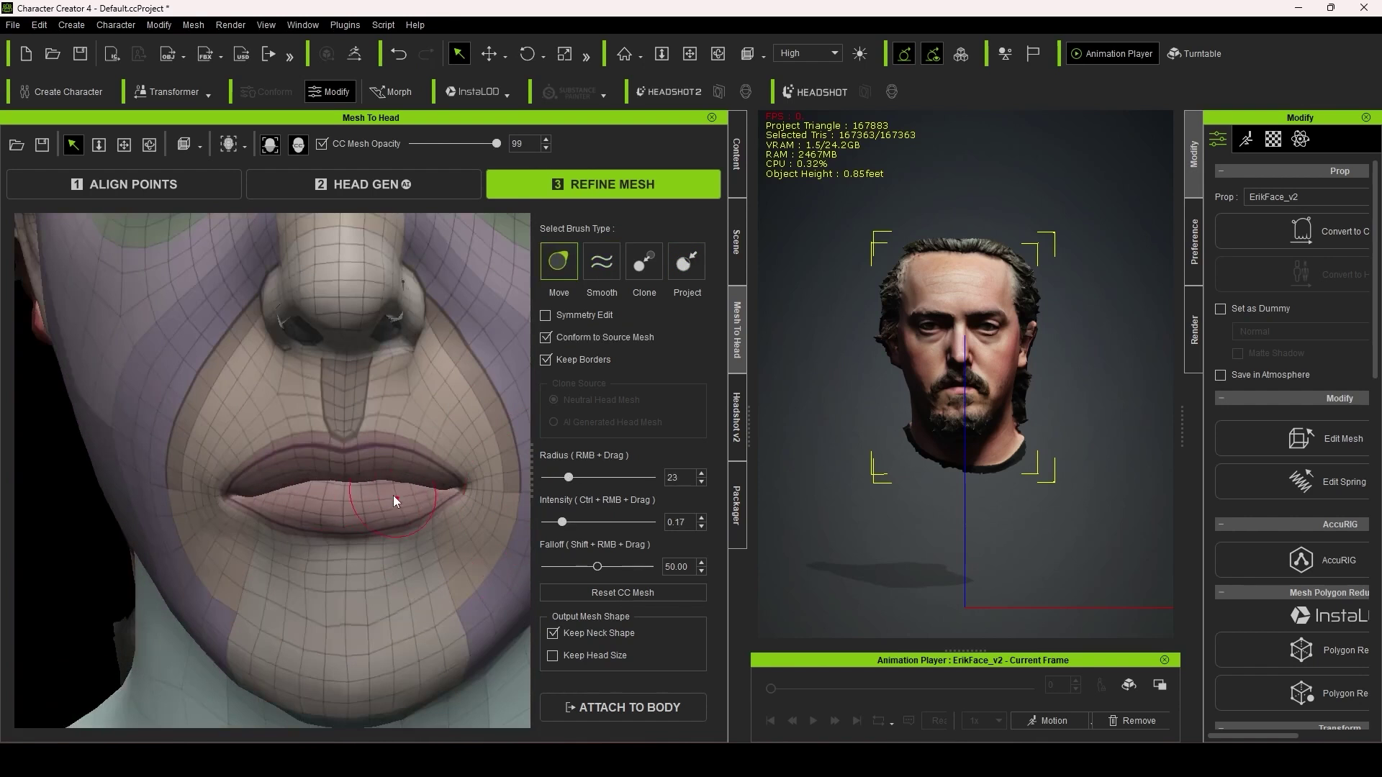
left_click_drag(393, 500, 303, 536)
key("4")
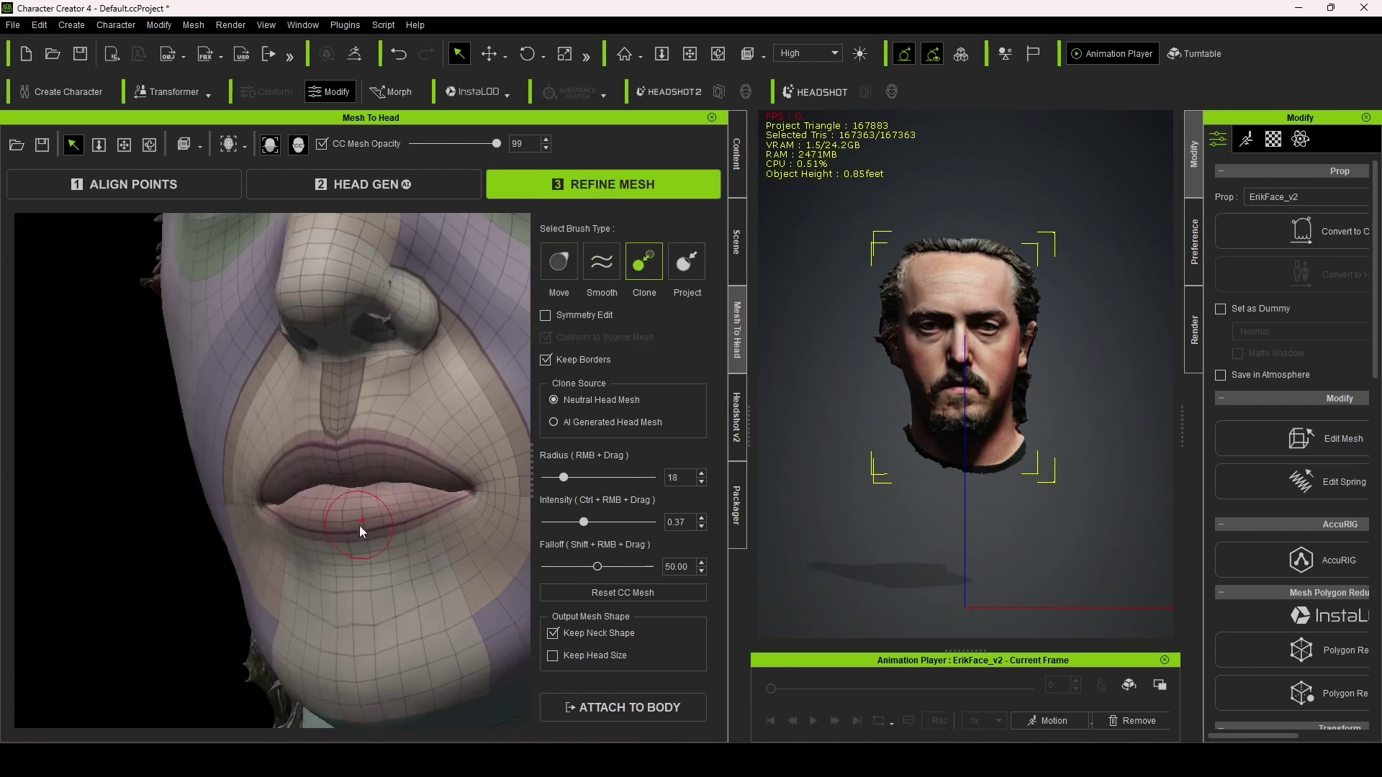
scroll(420, 494, "down", 5)
left_click(639, 708)
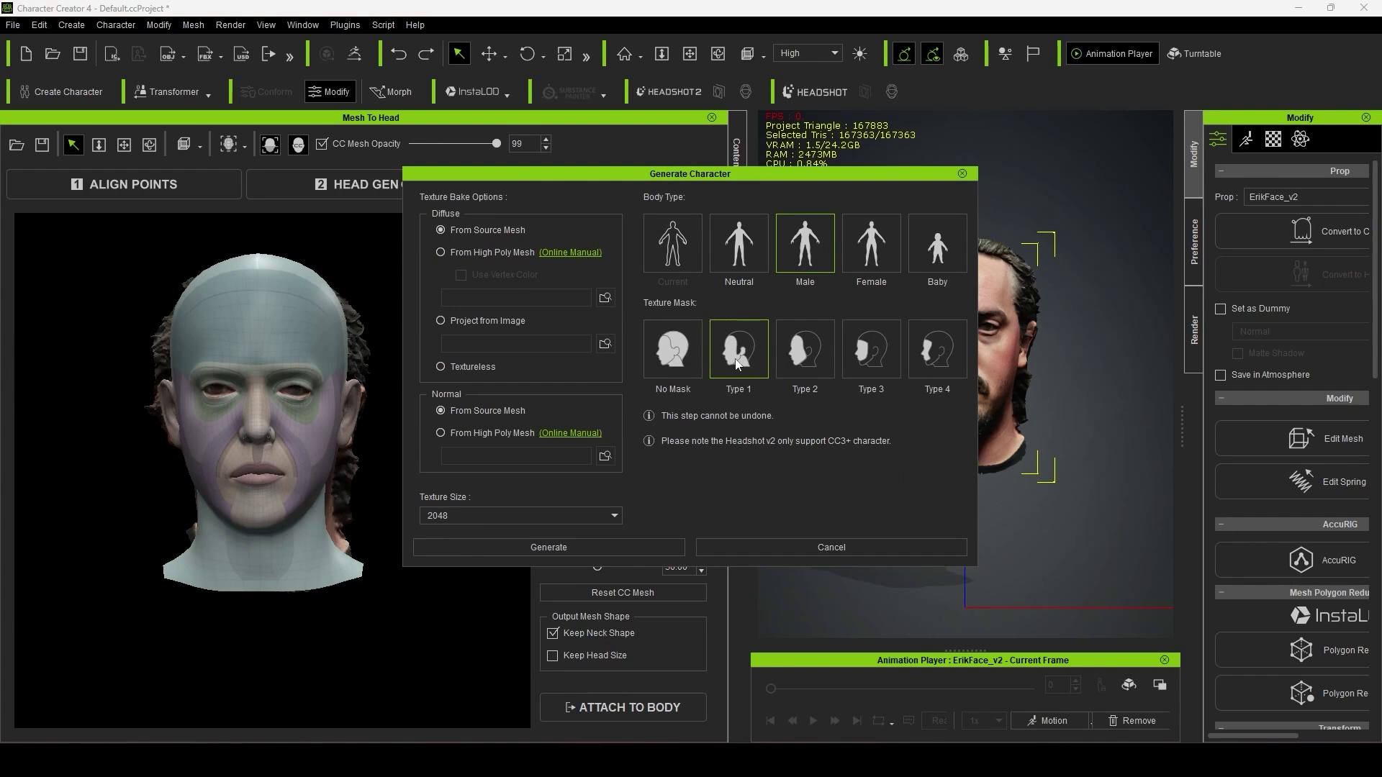
Choose the Type 2 texture mask and generate the male character with the scanned face.
left_click(811, 357)
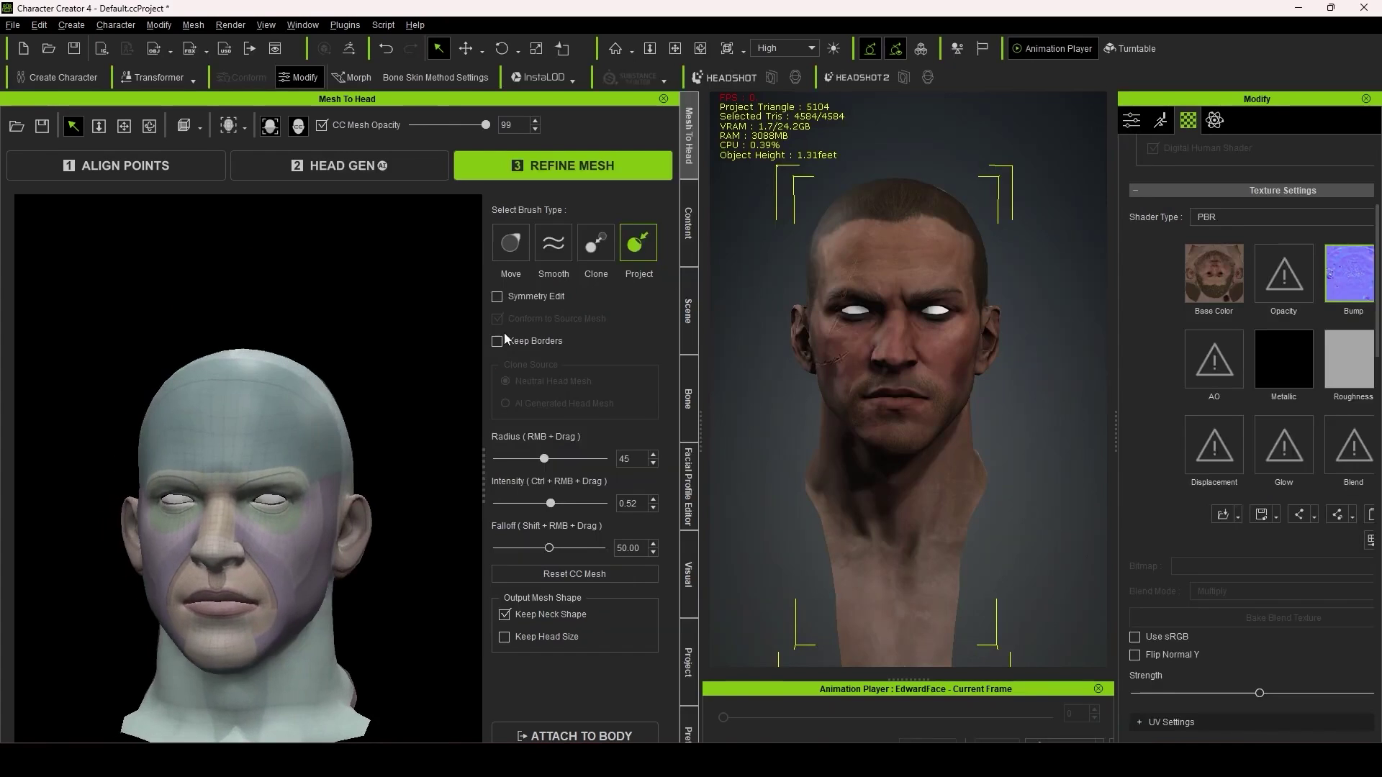
middle_click_drag(388, 354, 436, 428)
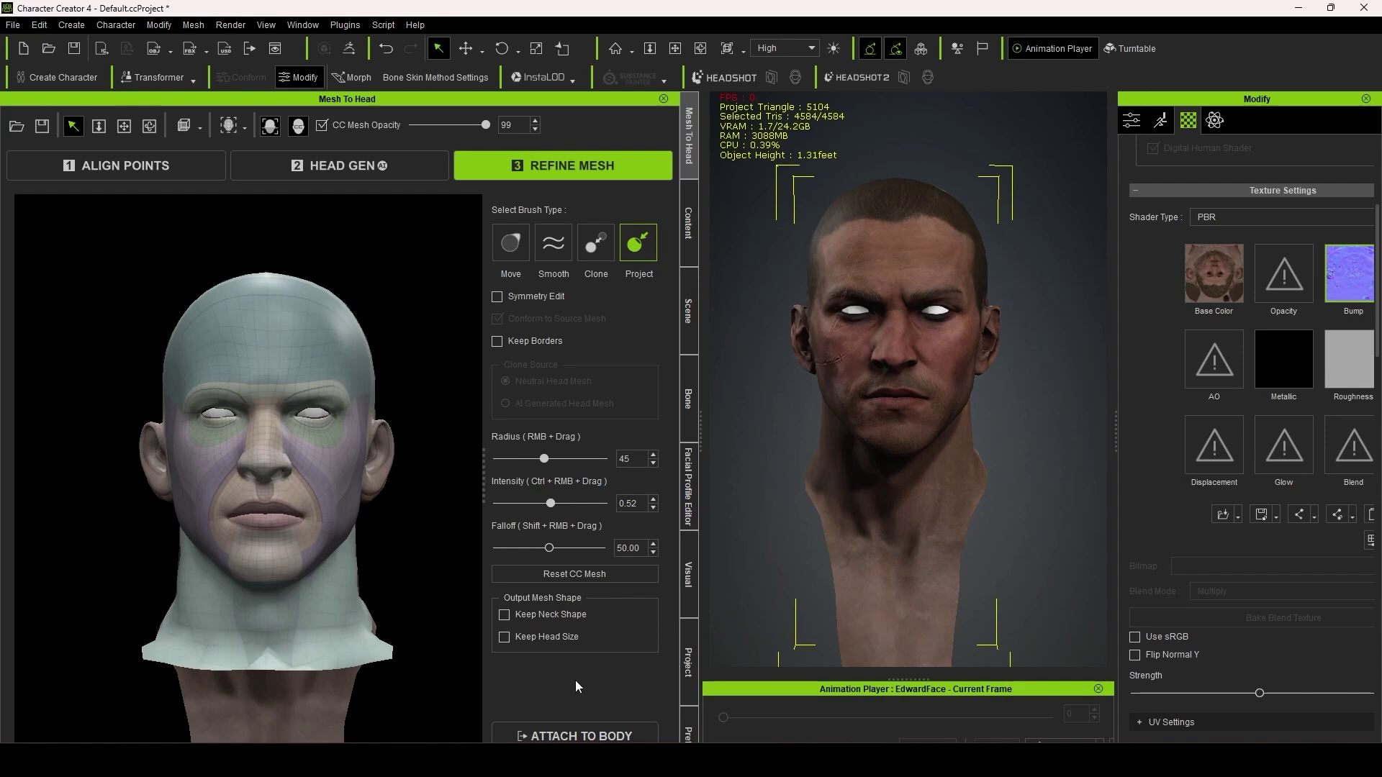
left_click(663, 721)
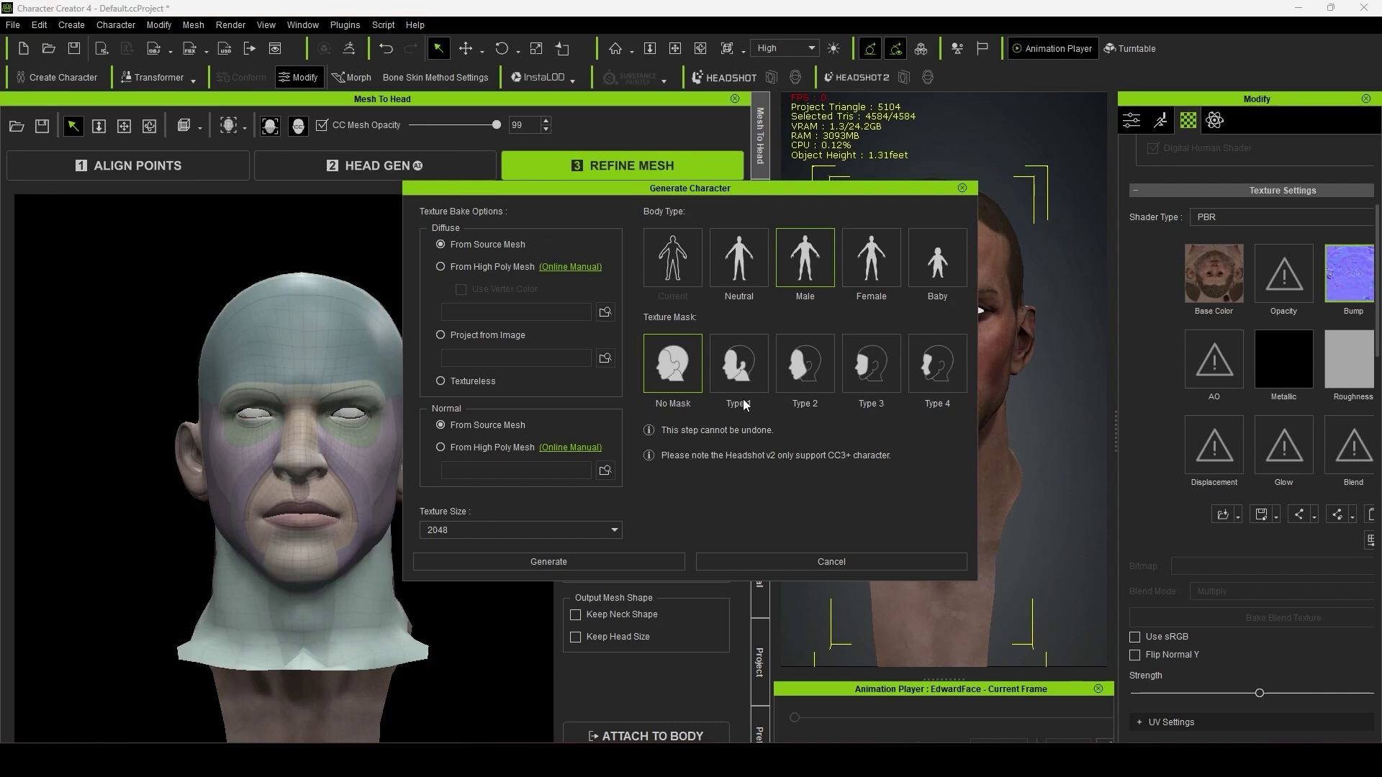
left_click(799, 563)
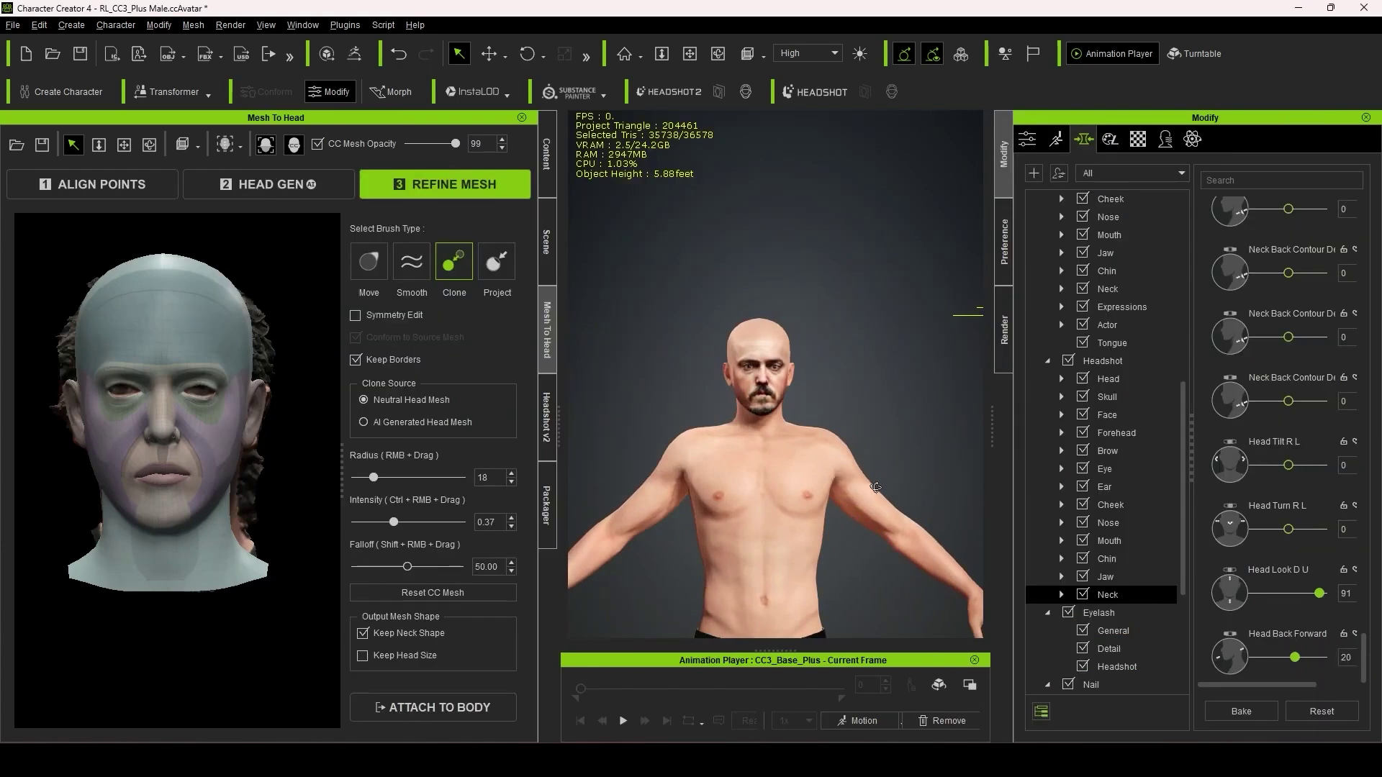
Orbit, pan and zoom around the bald generated head to inspect the face.
scroll(724, 479, "up", 5)
right_click_drag(723, 479, 845, 498)
scroll(845, 498, "up", 3)
scroll(846, 498, "down", 5)
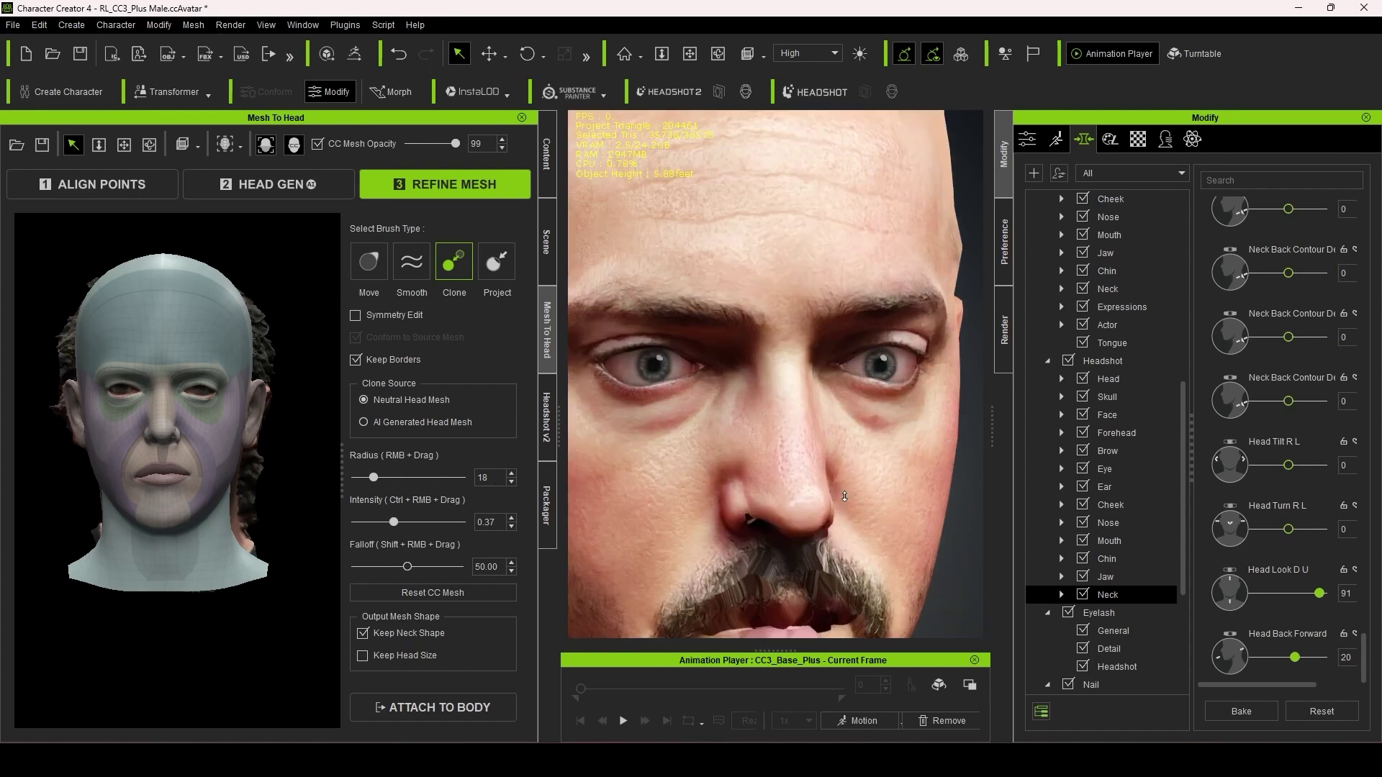
middle_click_drag(709, 496, 698, 481)
right_click_drag(698, 481, 871, 444)
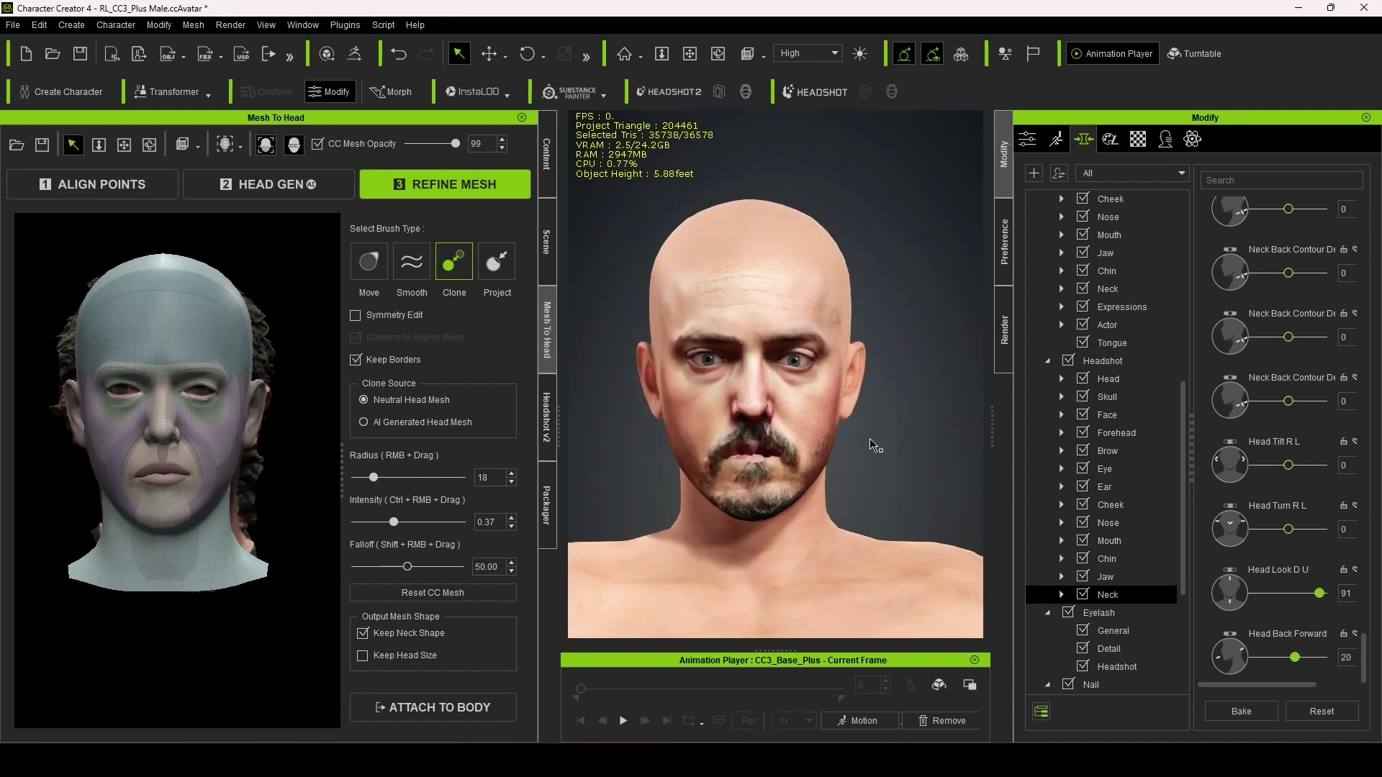
scroll(1109, 590, "down", 4)
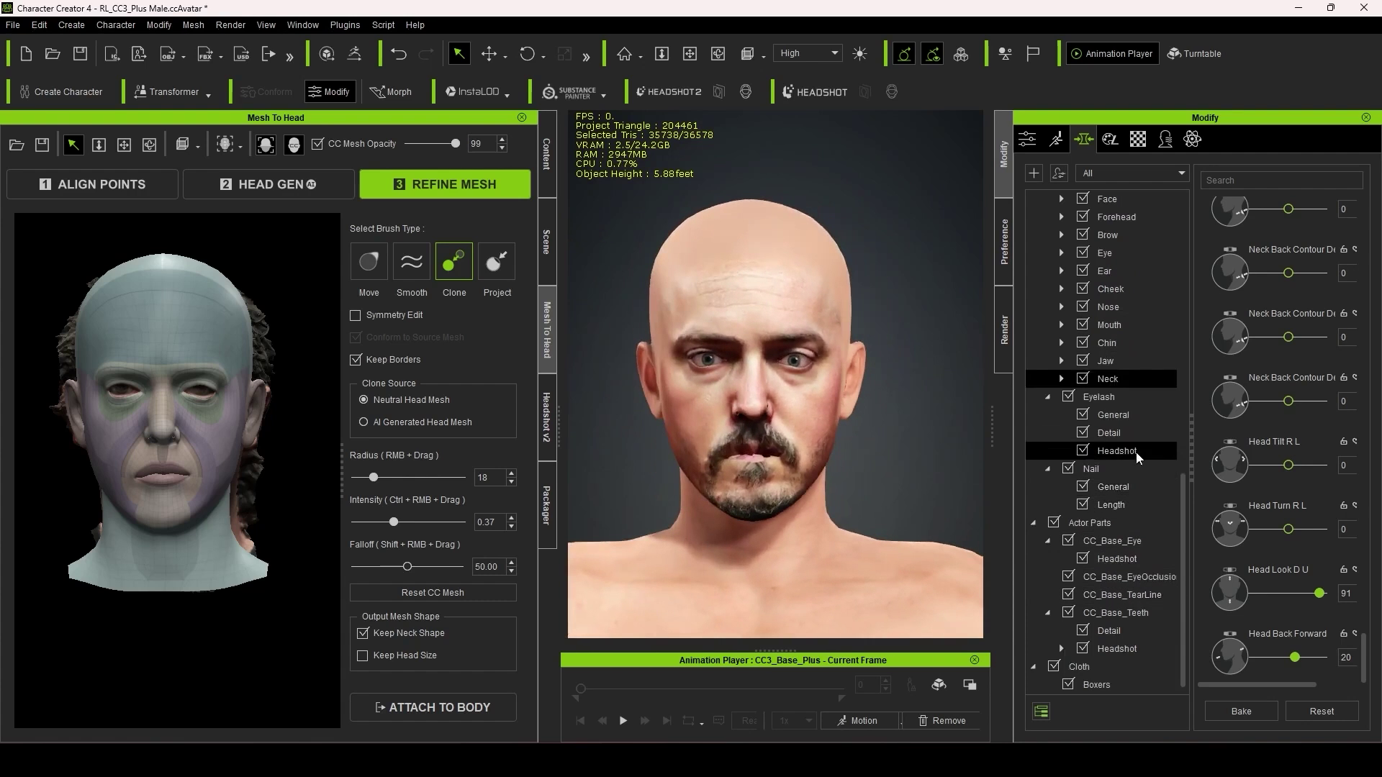
Select CC_Base_Eye and set its Eyeball Iris Scale to 85.
left_click(1145, 547)
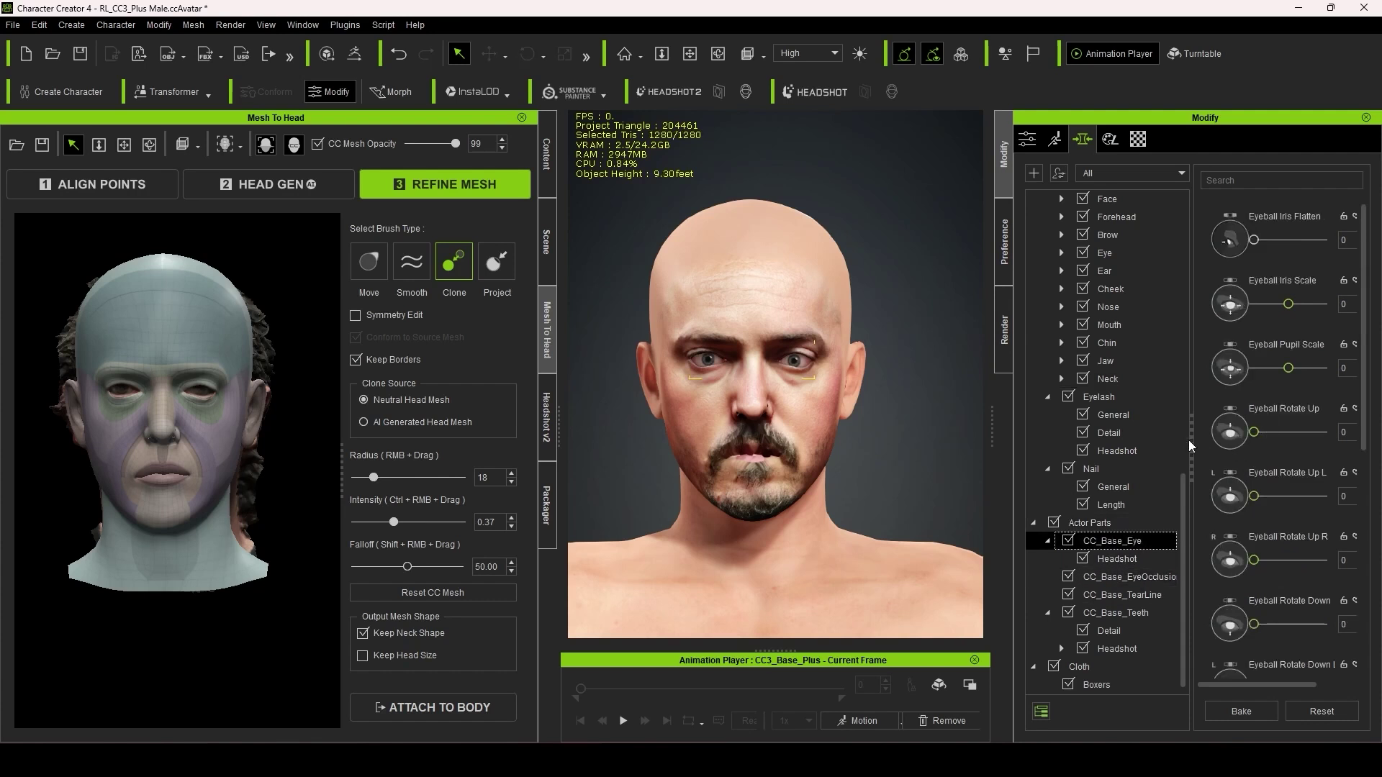
left_click(1289, 305)
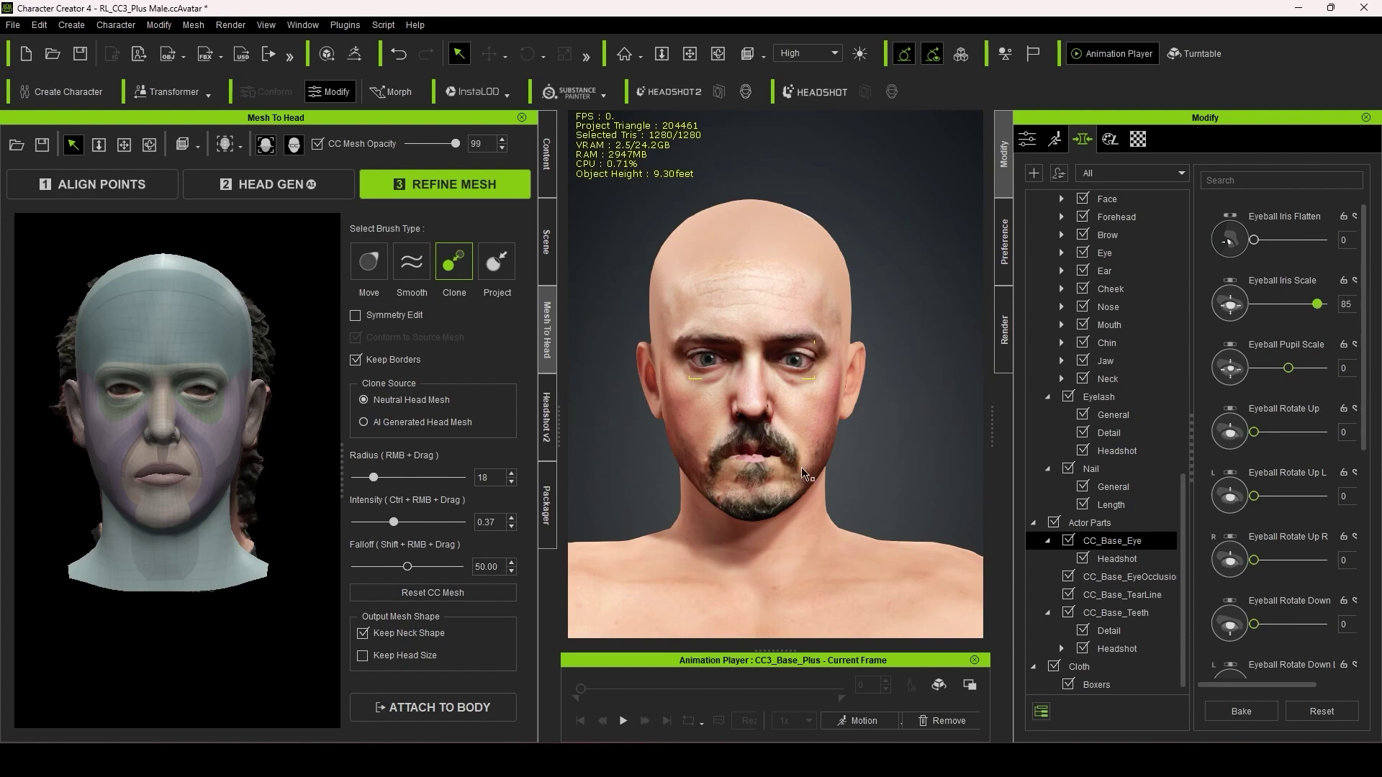
key("f")
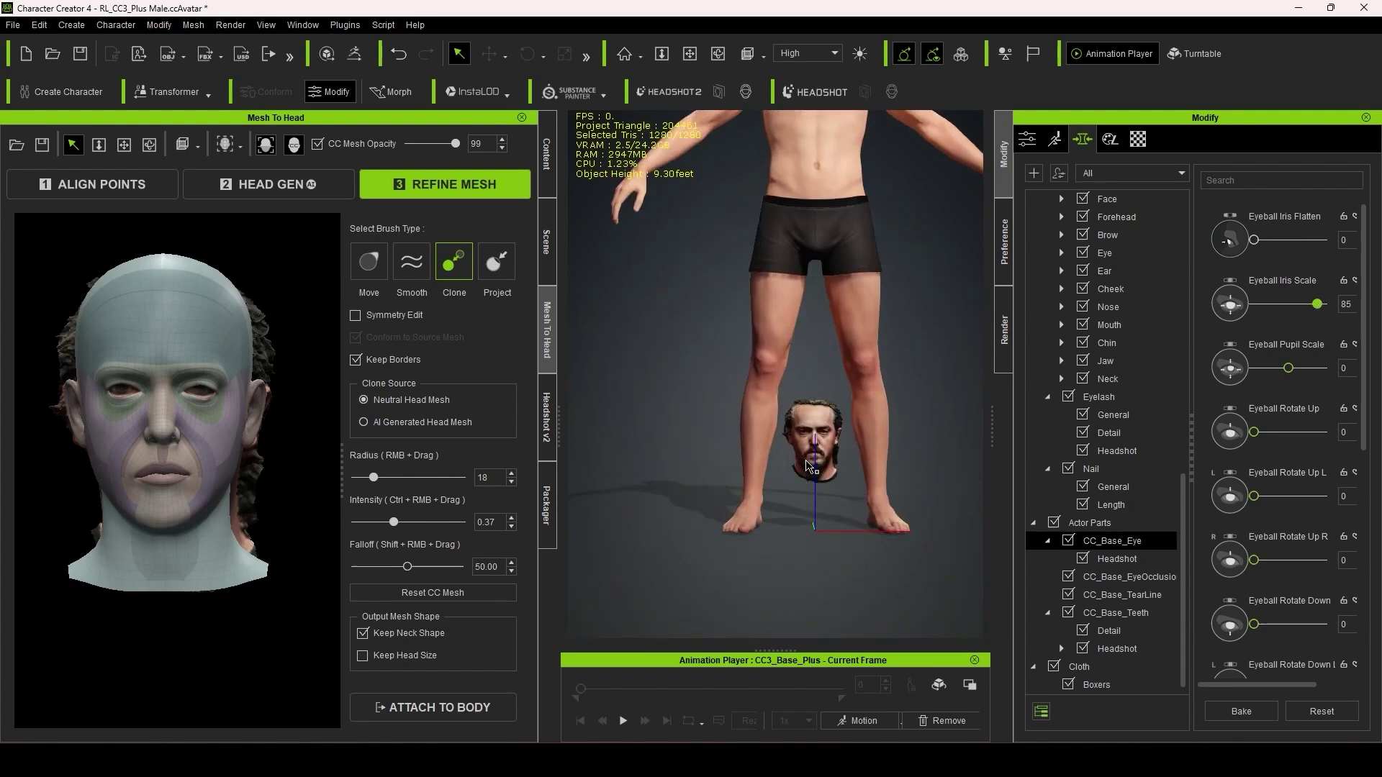
left_click(807, 467)
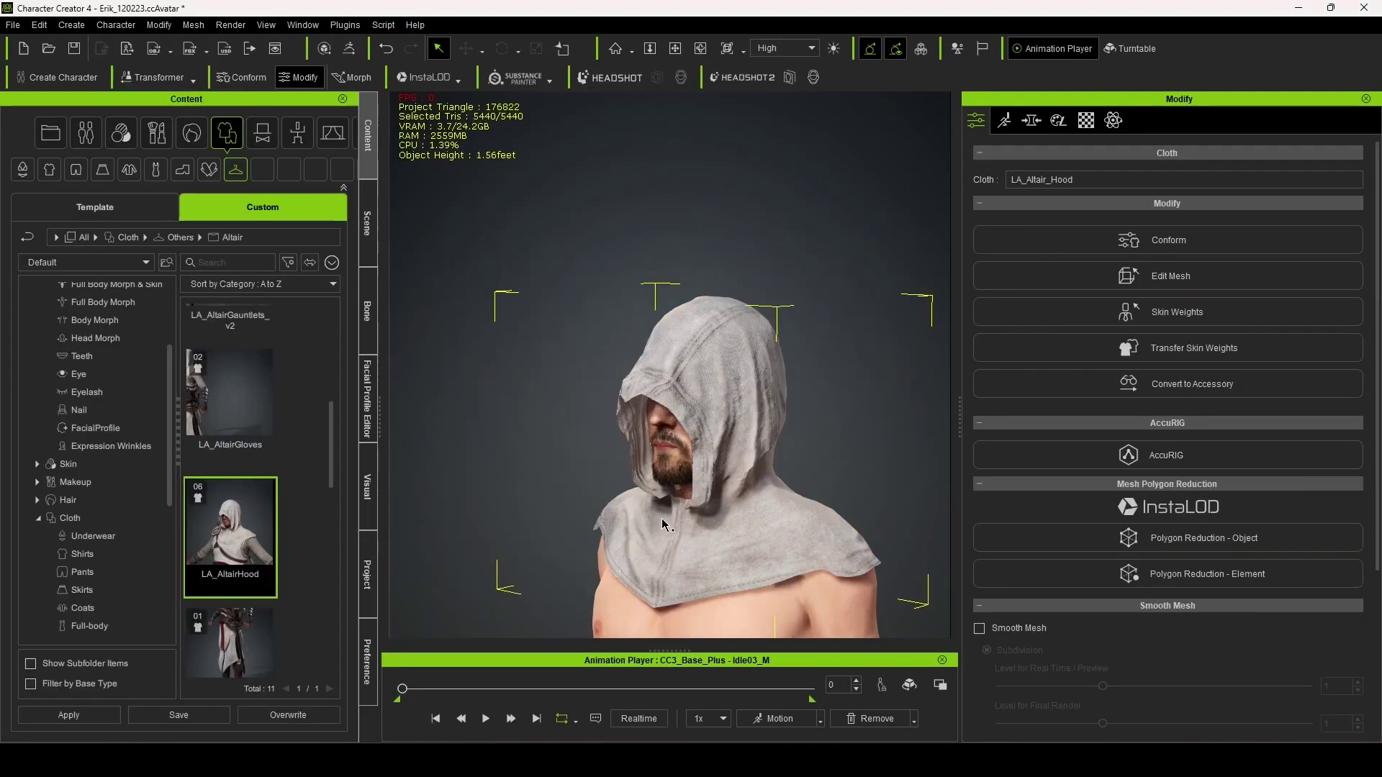
Edit the LA_AltairHood mesh and sculpt it back so the bearded face shows.
key("f")
right_click_drag(793, 530, 596, 496)
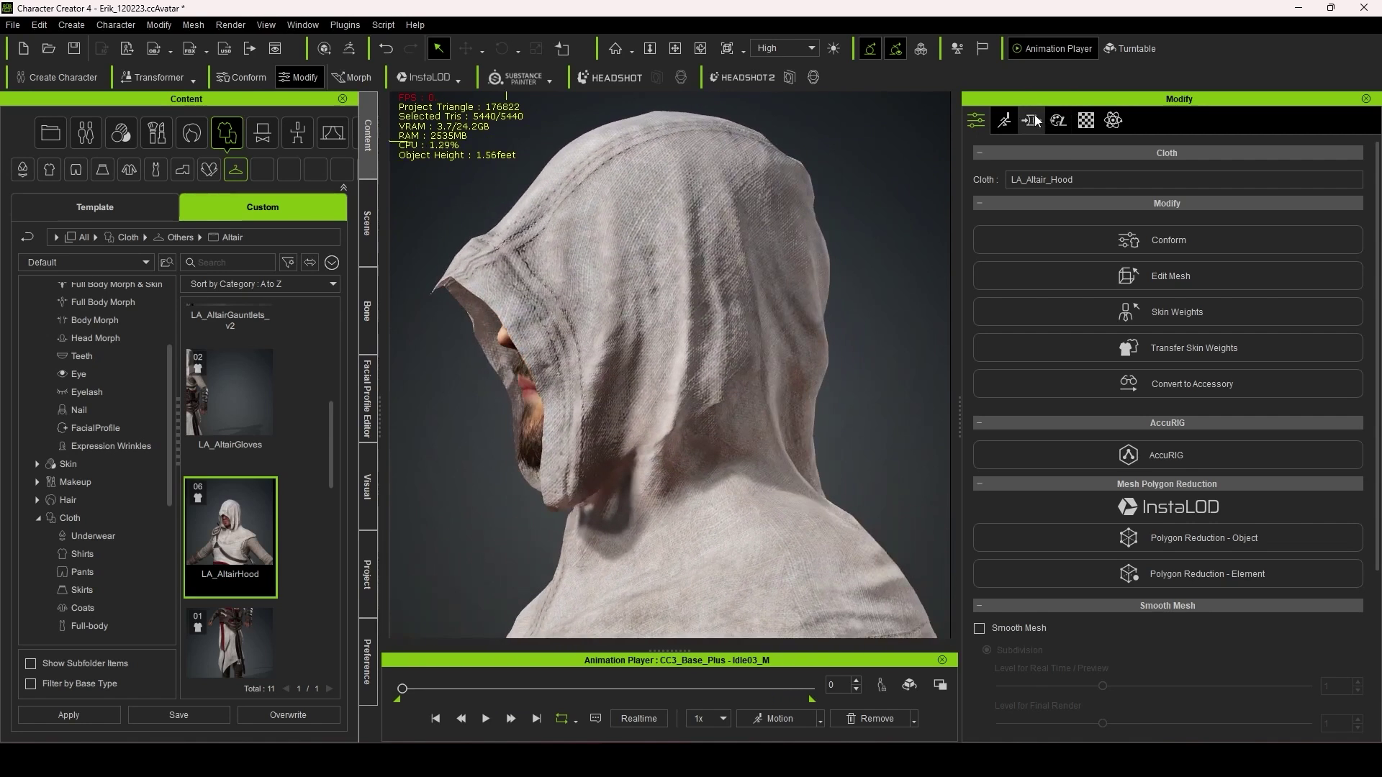
left_click(1122, 276)
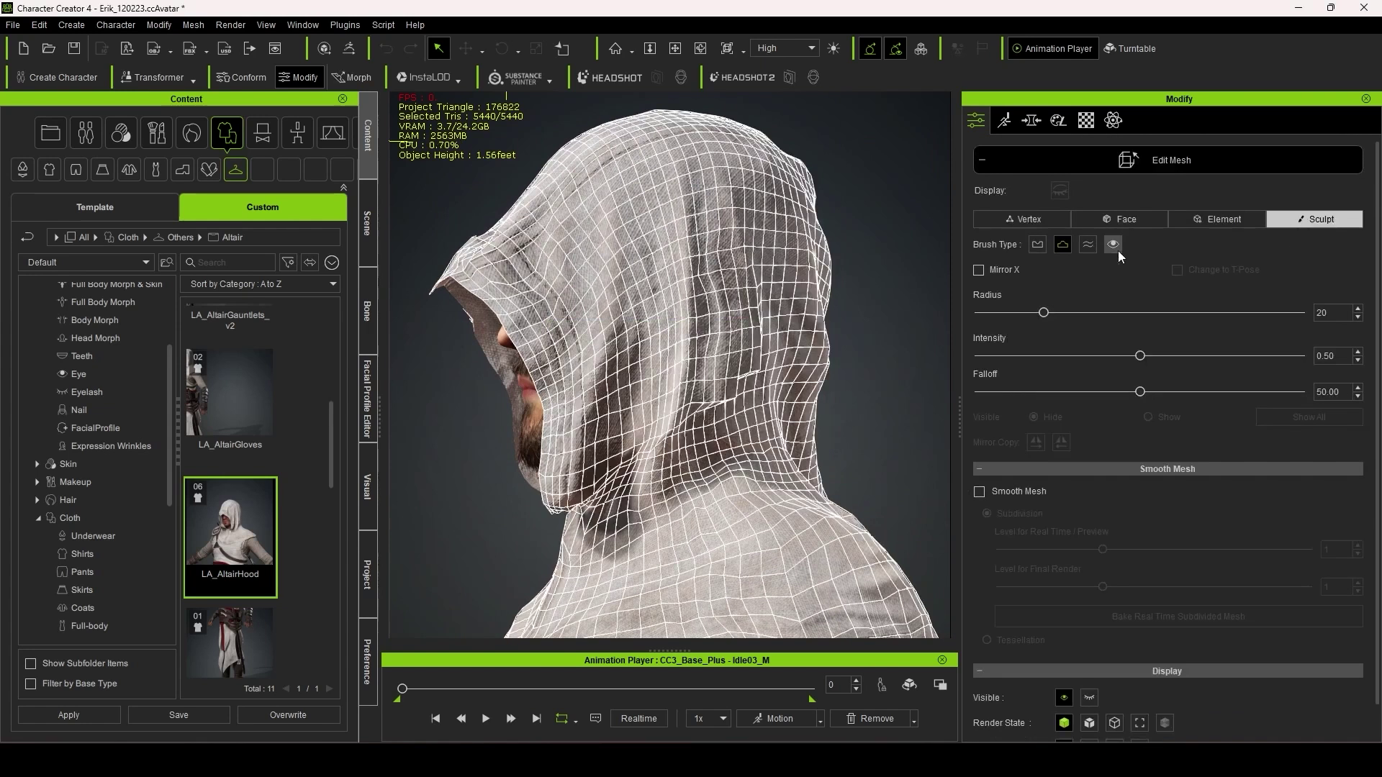
right_click_drag(680, 492, 668, 456)
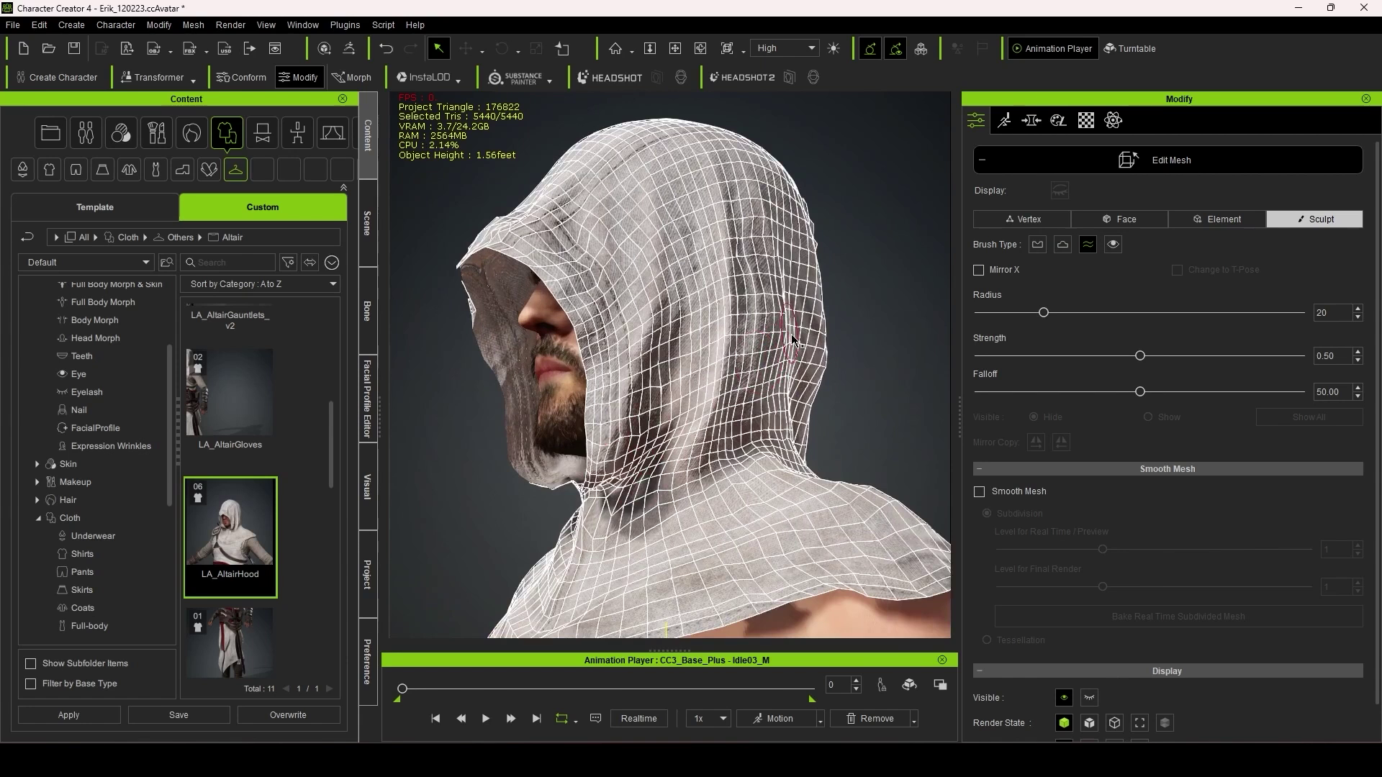
right_click_drag(616, 475, 587, 461)
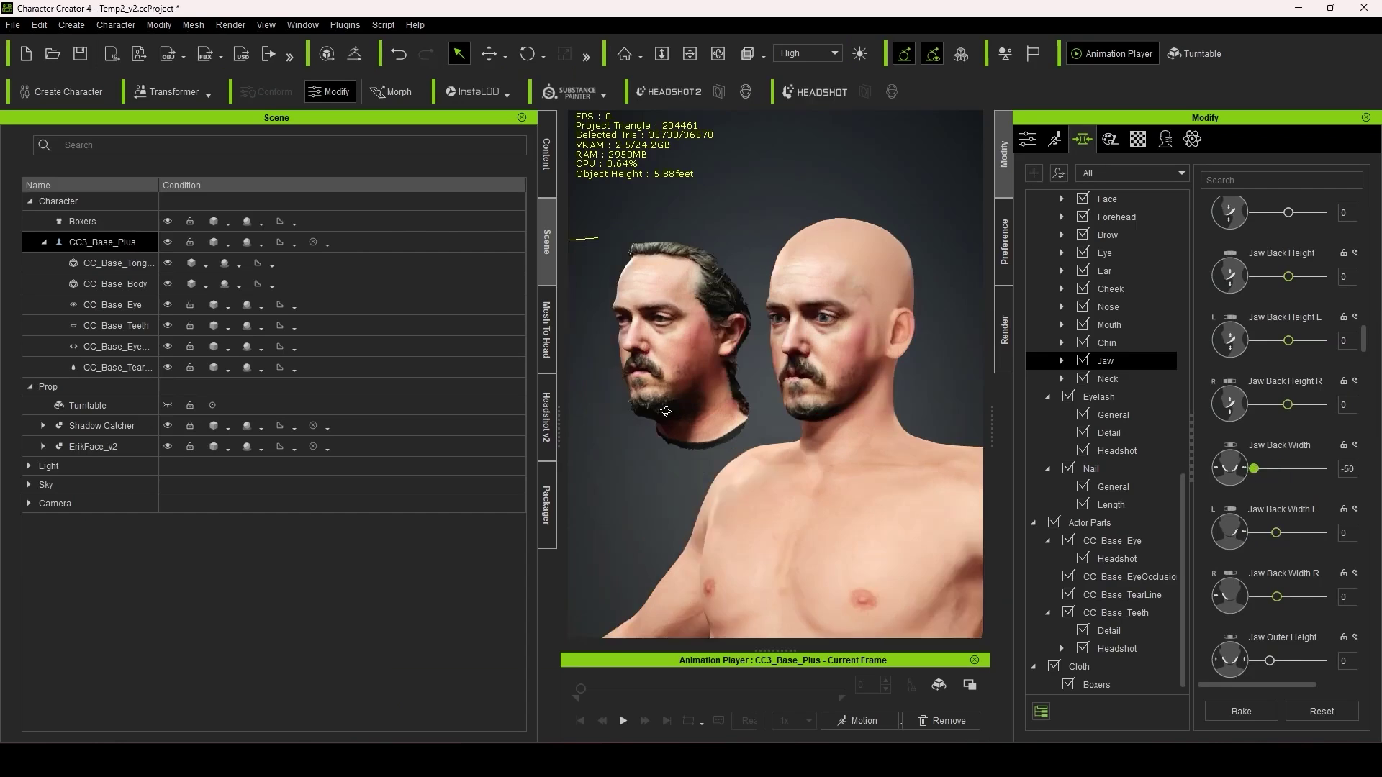
right_click_drag(665, 411, 655, 407)
Increase Cheek Bone Depth to 8.
left_click(1110, 289)
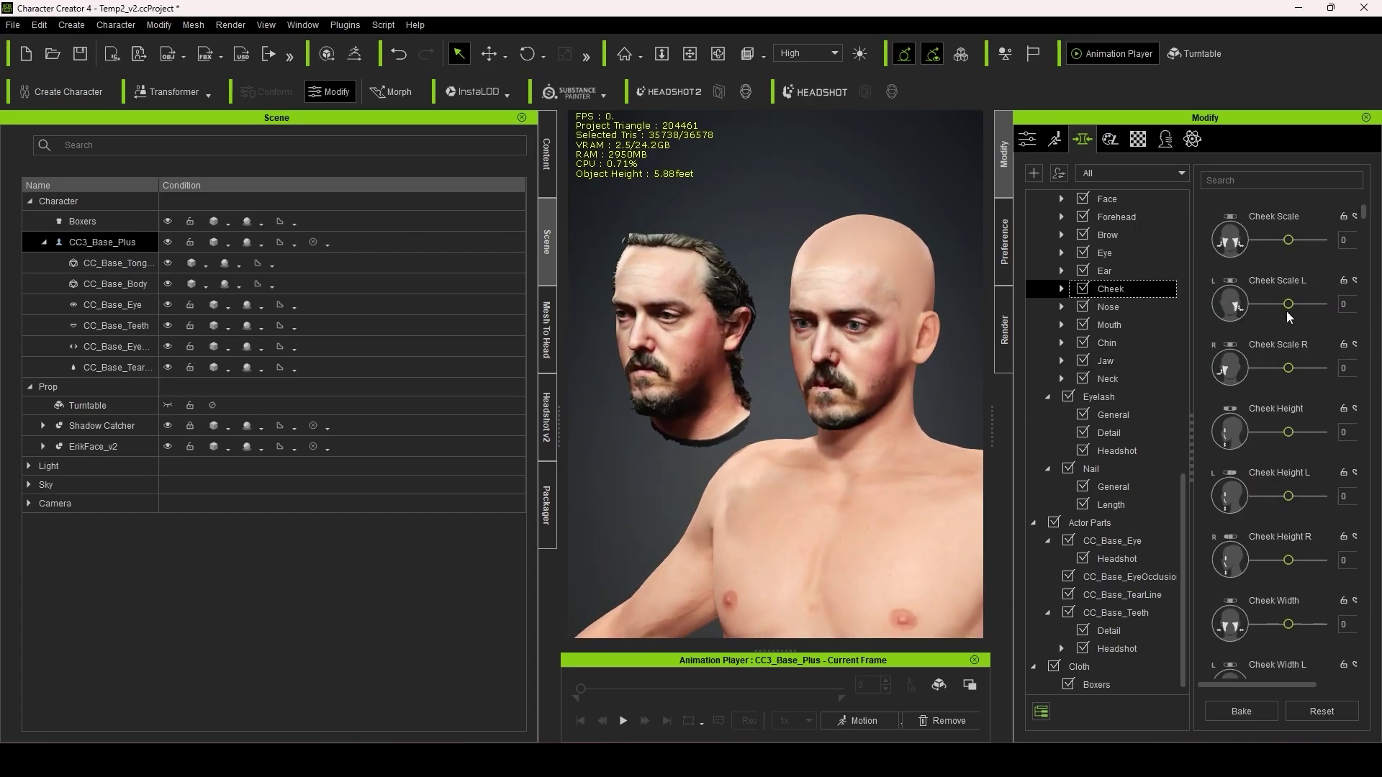
scroll(1304, 635, "down", 5)
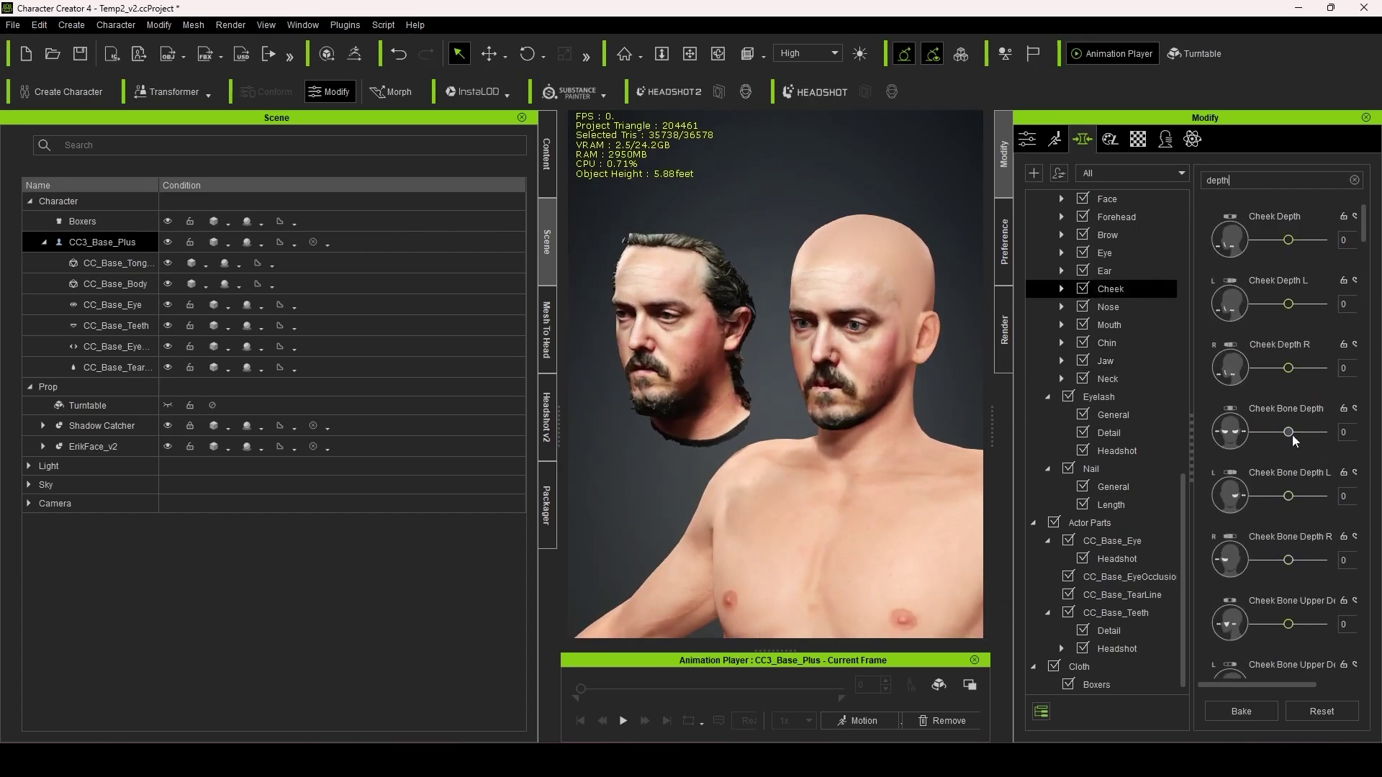
left_click_drag(1289, 432, 1290, 431)
Apply the Eyes_09 eyes and compare the face in profile and front views.
mouse_move(720, 432)
right_mouse_down()
mouse_move(624, 432)
mouse_move(705, 431)
right_mouse_up()
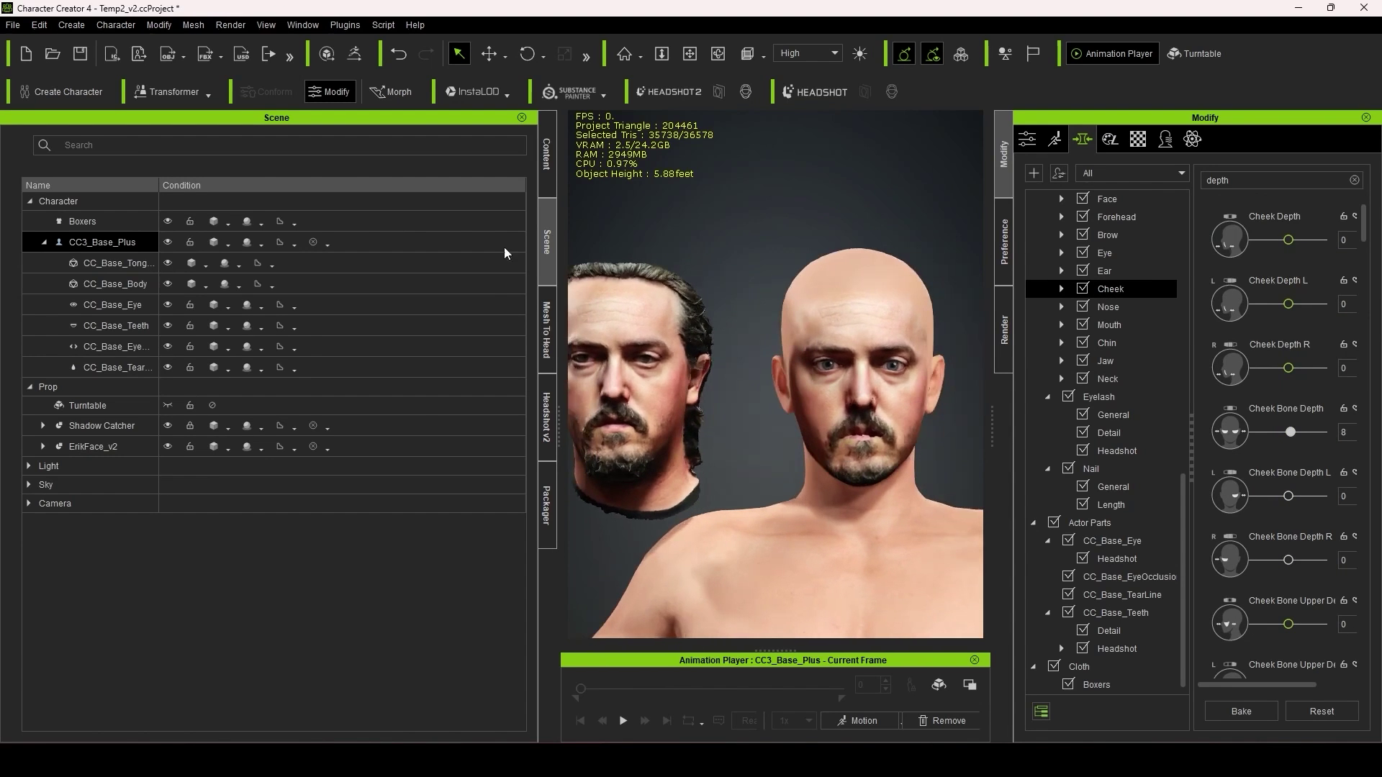
left_click(547, 155)
left_click_drag(417, 605, 701, 421)
left_click(691, 419)
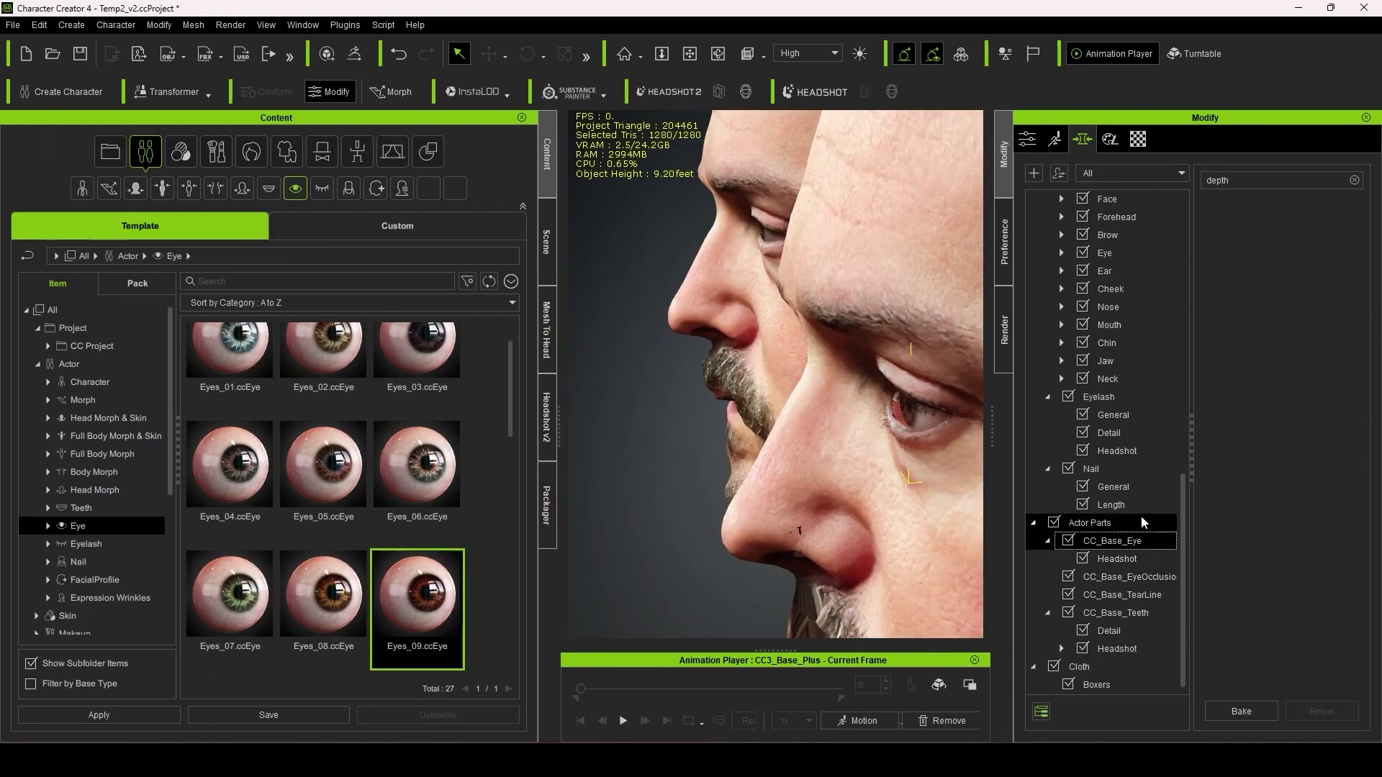
Set Eyeball Depth to 36 and zoom out on the face texture.
type("eyeball d")
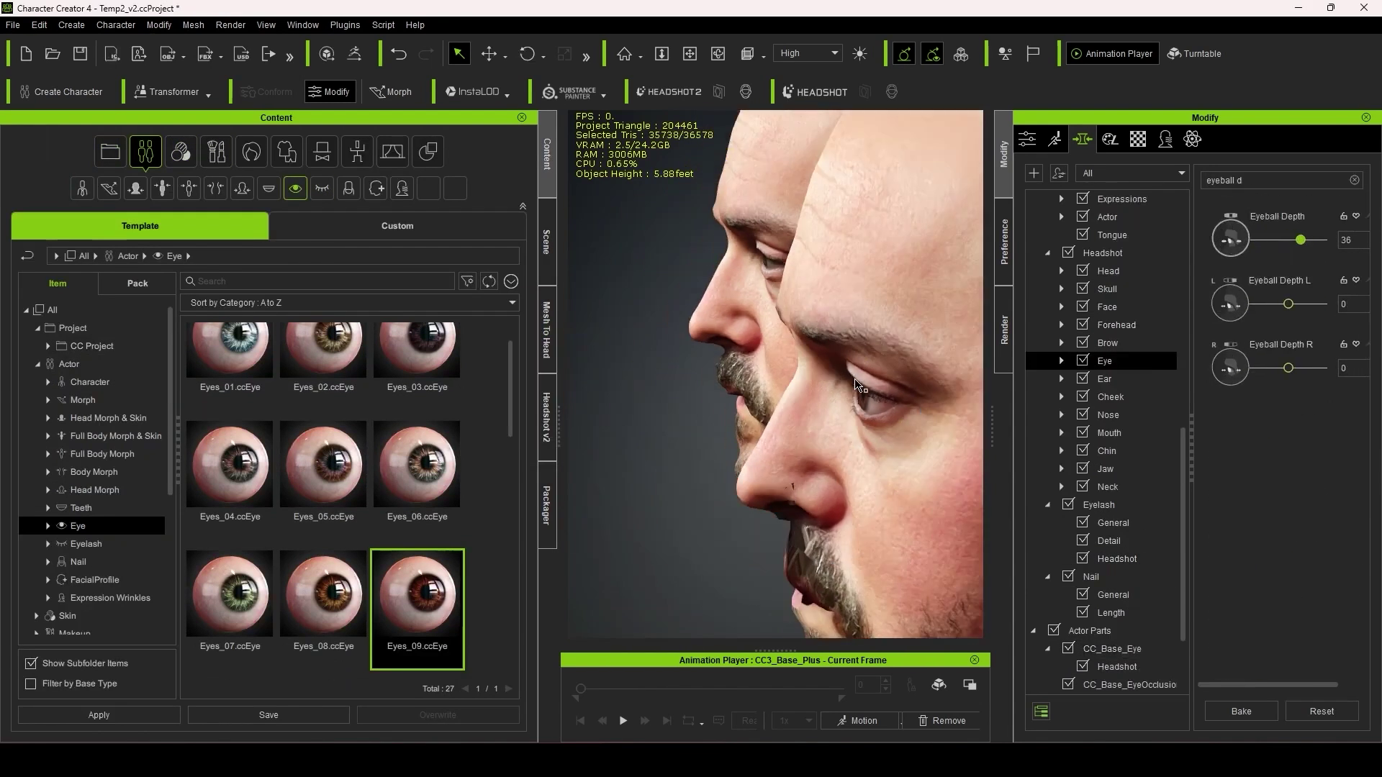
right_click_drag(720, 496, 619, 498)
scroll(619, 498, "down", 3)
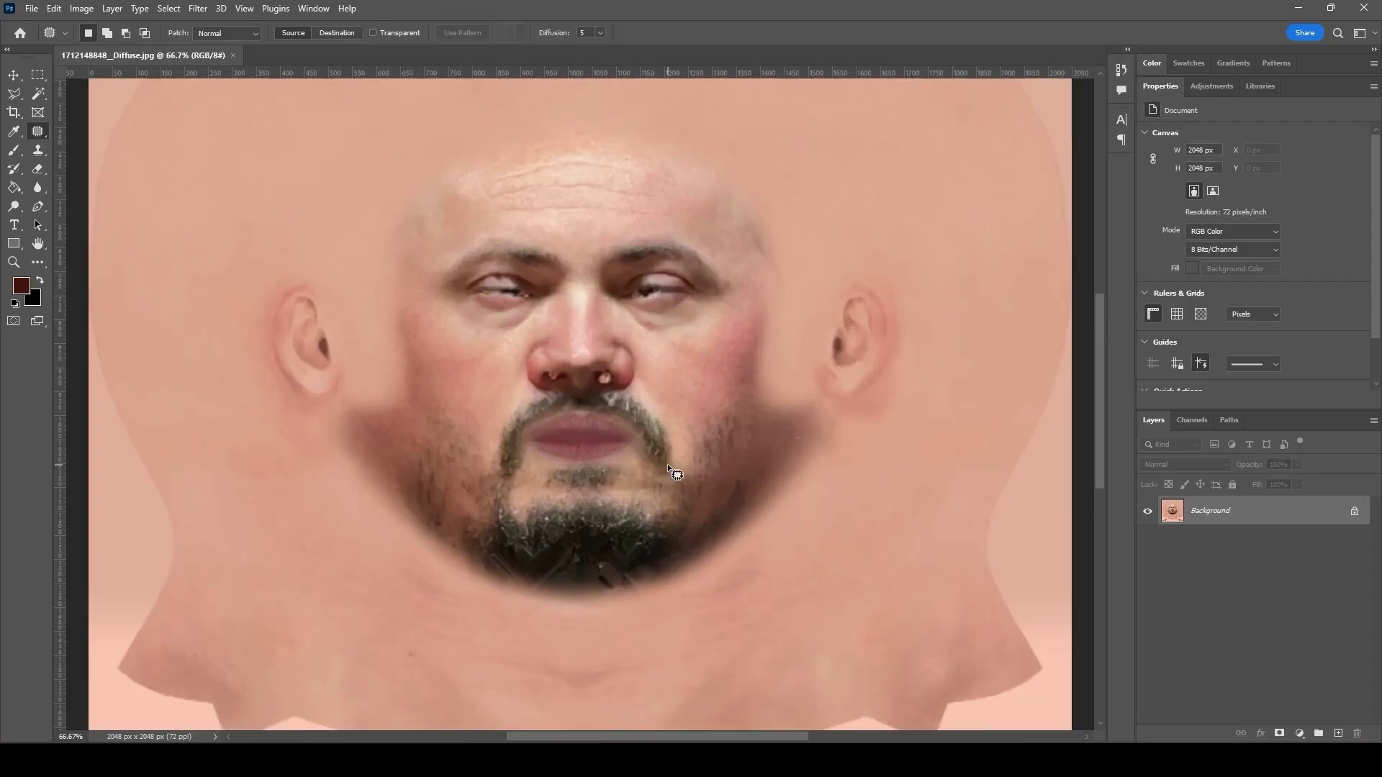
key("ctrl+minus")
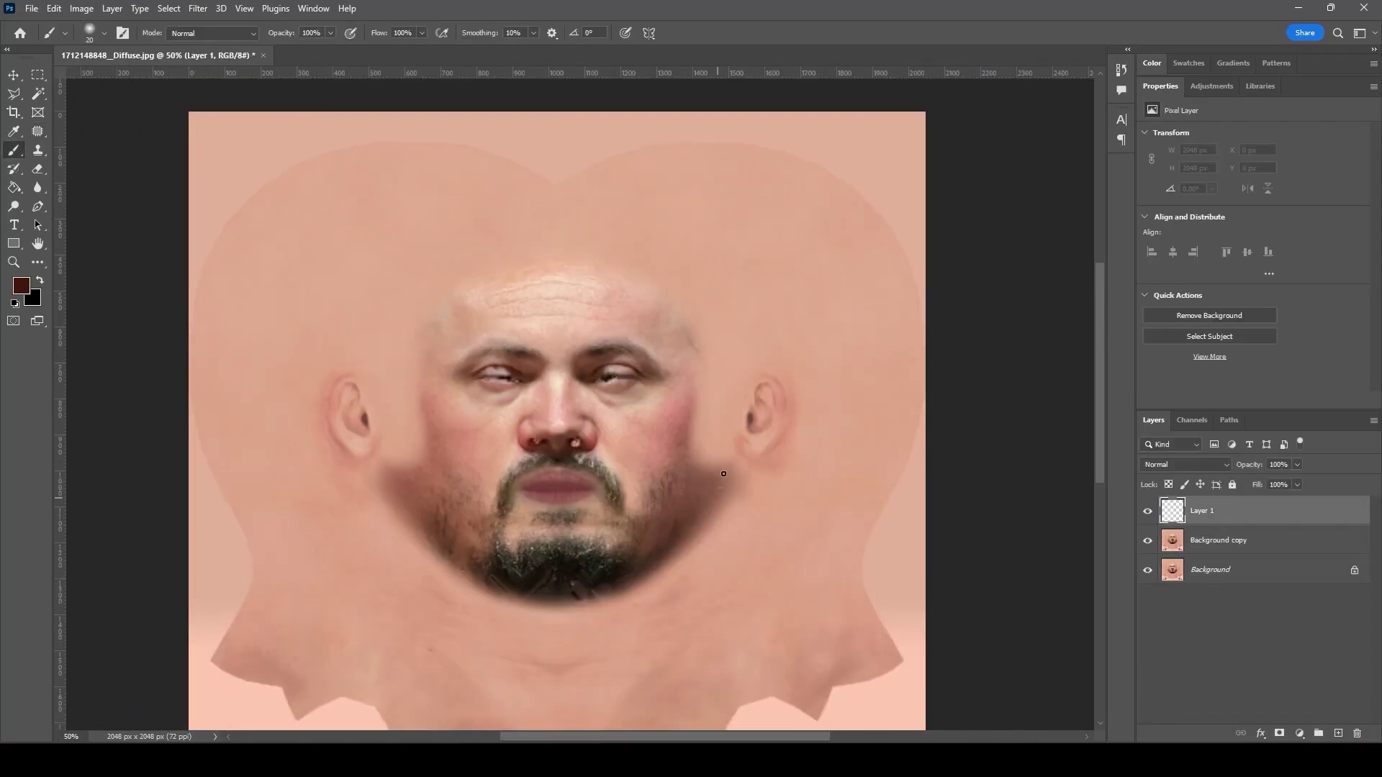
Sample the skin pink as paint colour and set Layer 1 to Hue blend mode.
left_click(668, 464, "alt")
left_click(1184, 464)
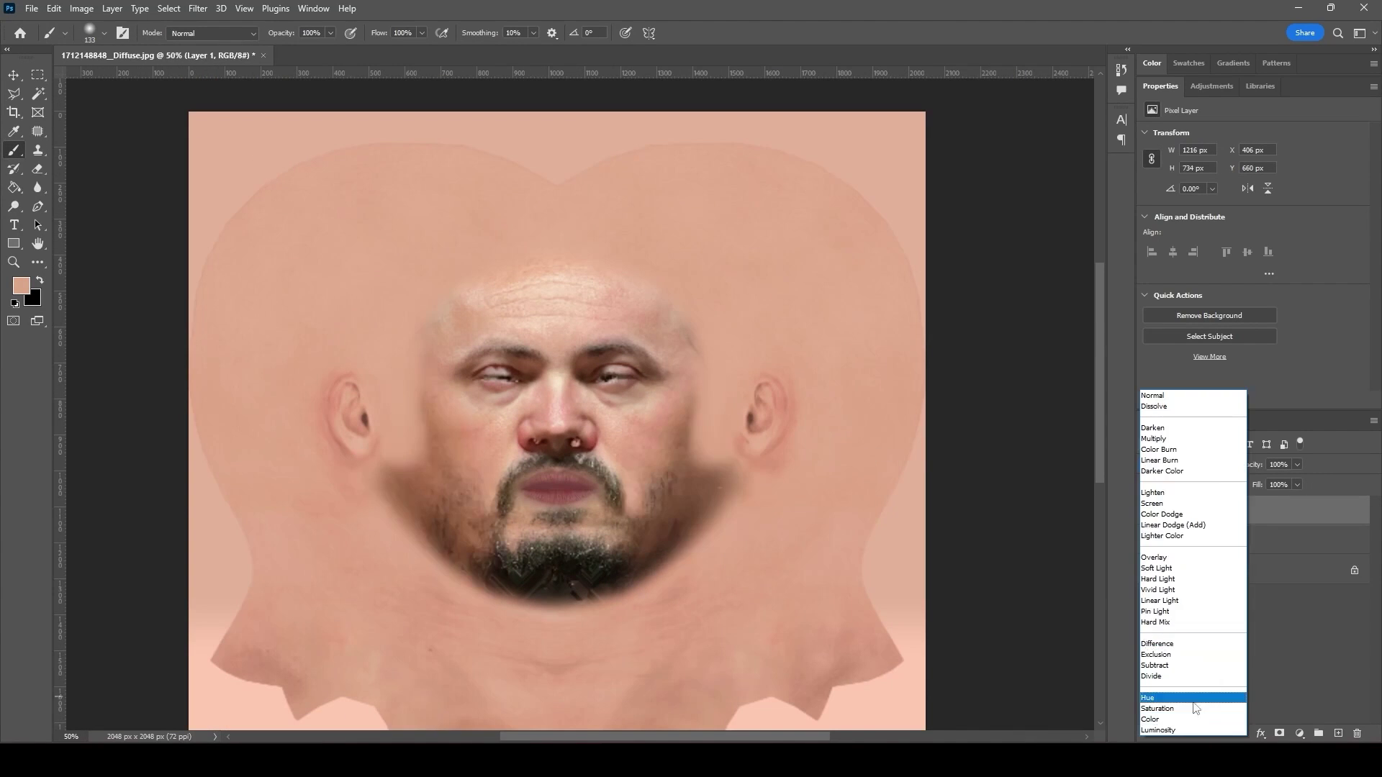
left_click(1166, 703)
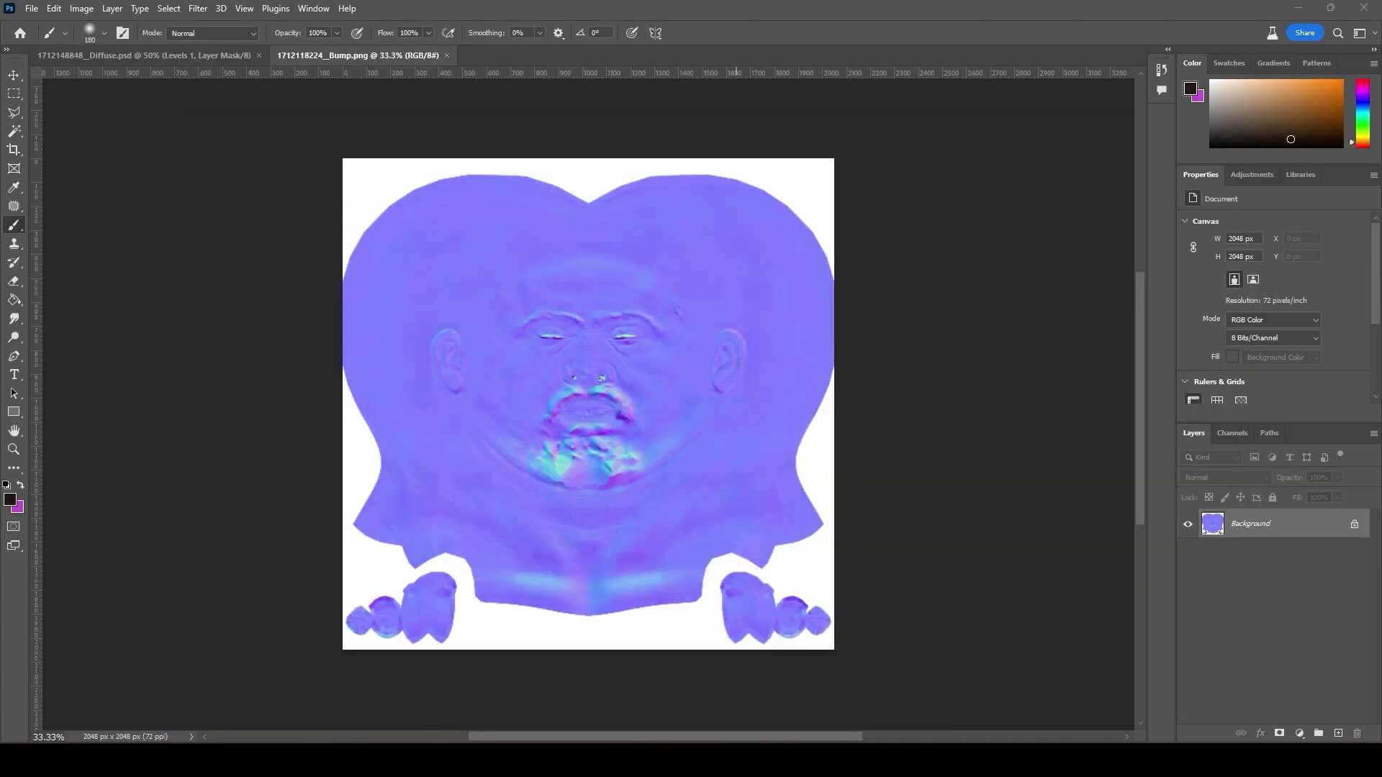
Patch the bumpy blemishes beside the mouth and chin on the bump map smooth.
key("ctrl+1")
key("ctrl+alt+shift+n")
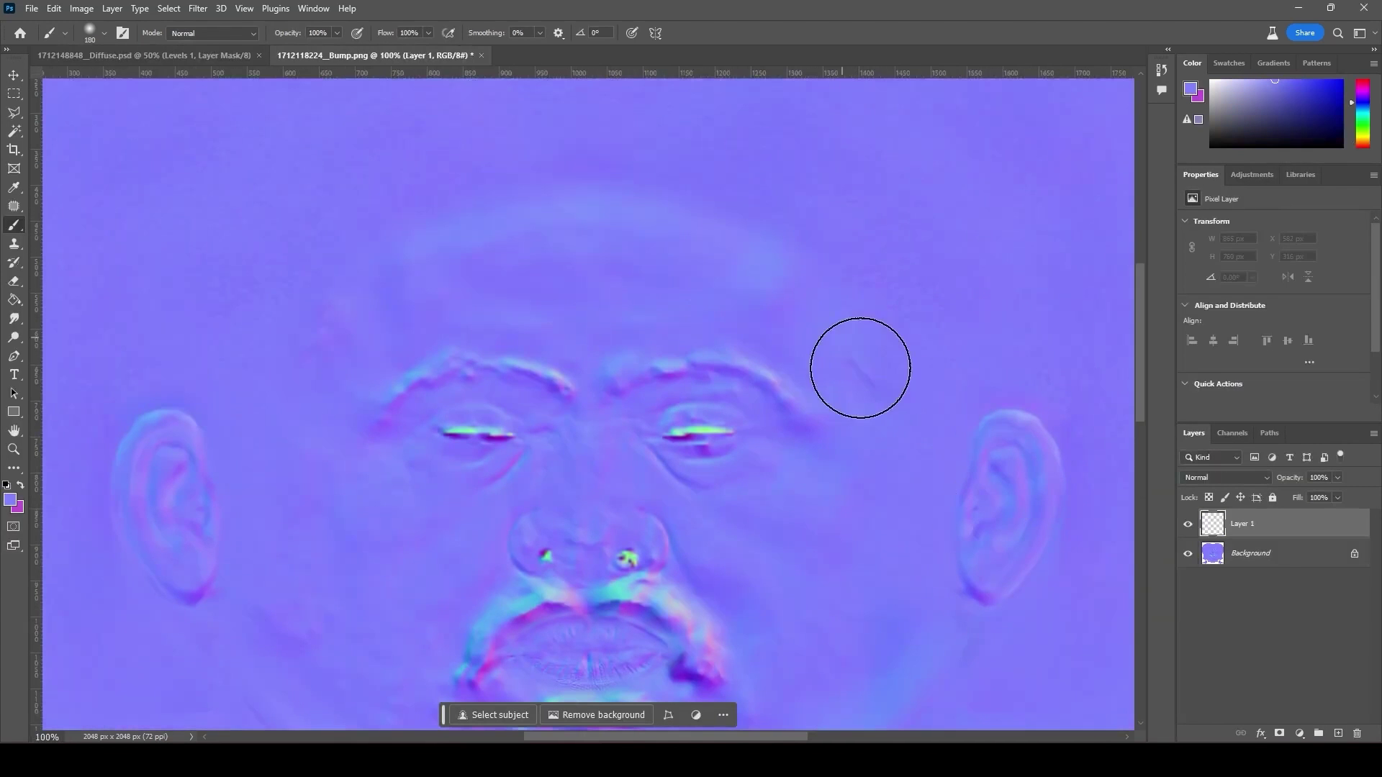
key("shift+j")
left_click_drag(849, 393, 892, 401)
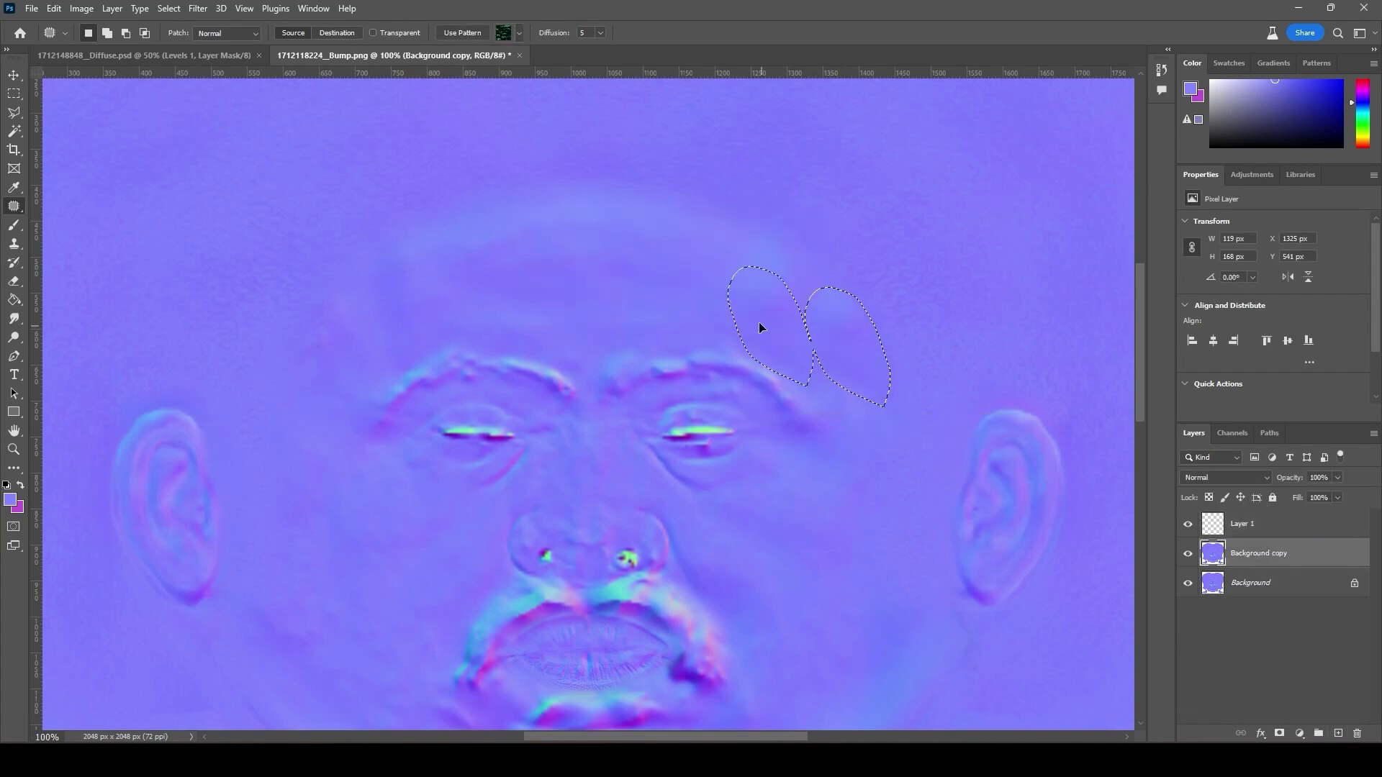
key("ctrl+d")
scroll(753, 547, "down", 3)
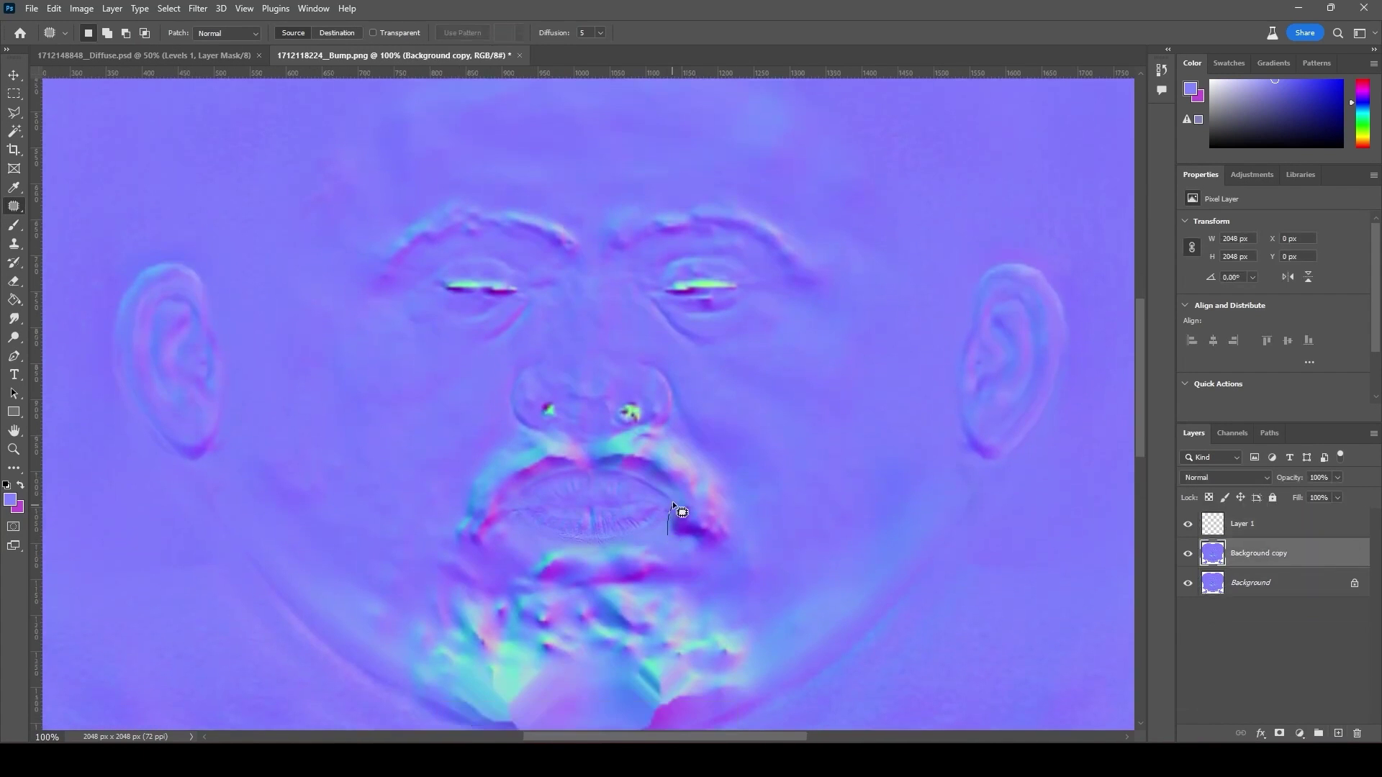
left_click_drag(727, 554, 728, 556)
left_click_drag(584, 464, 512, 502)
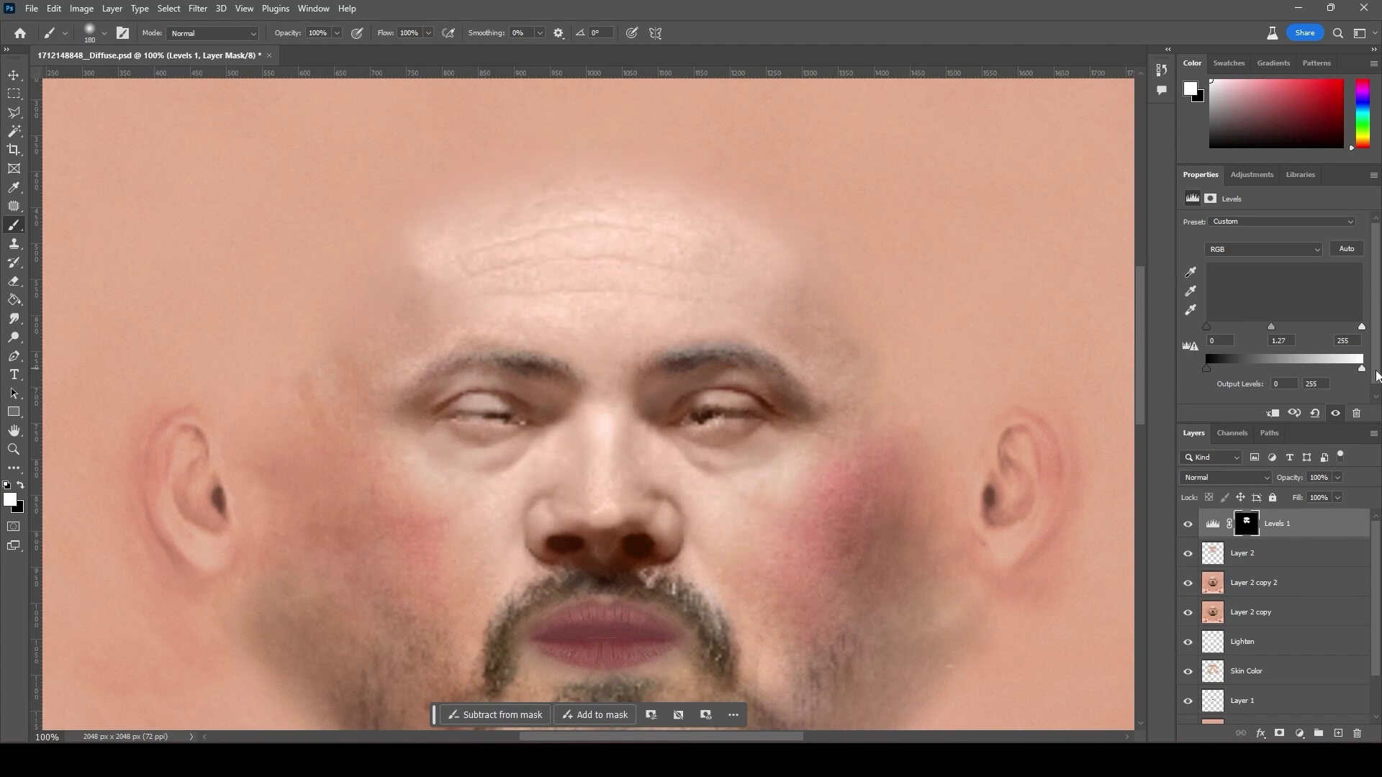
Darken the texture's midtones and lower the output white level to 244.
left_click_drag(1271, 326, 1286, 326)
left_click_drag(1361, 368, 1358, 370)
key("ctrl+minus")
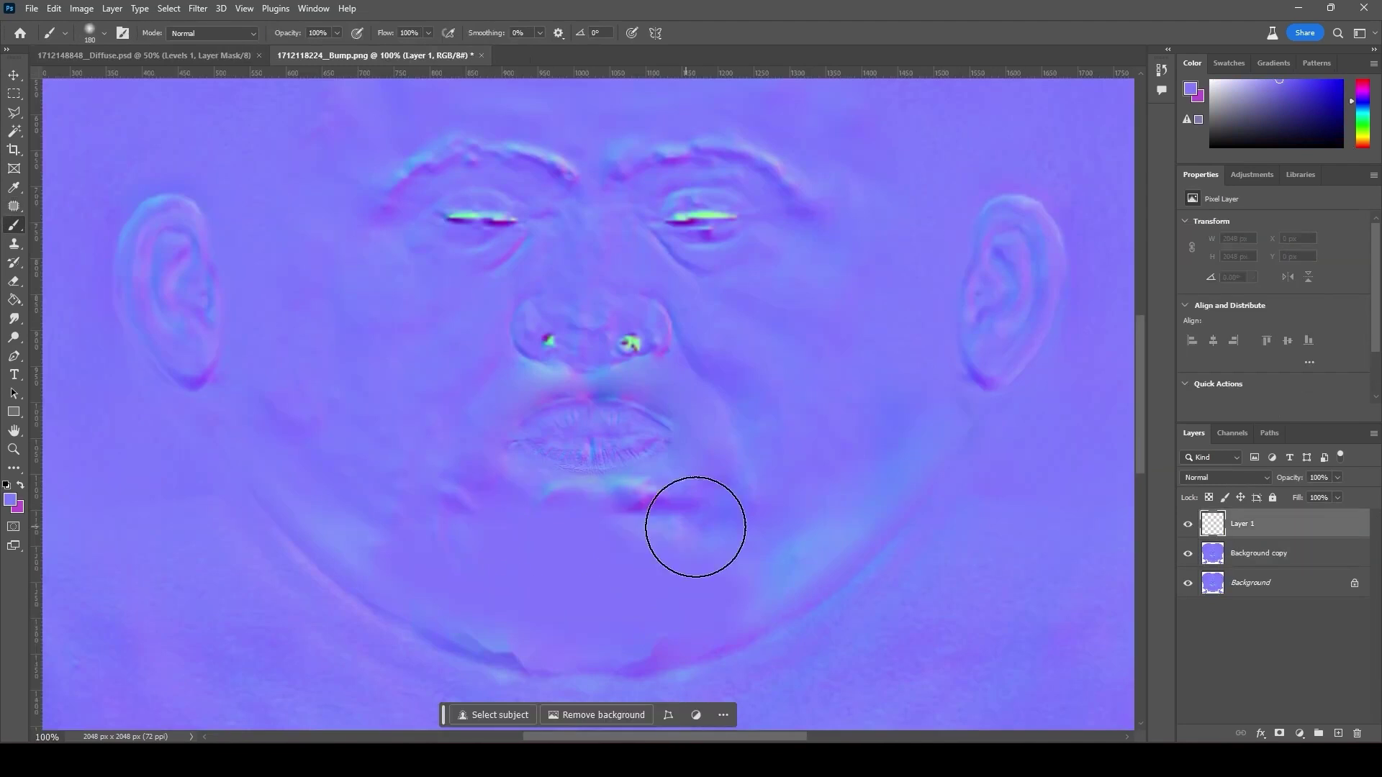
left_click(1226, 478)
key("Escape")
key("ctrl+minus")
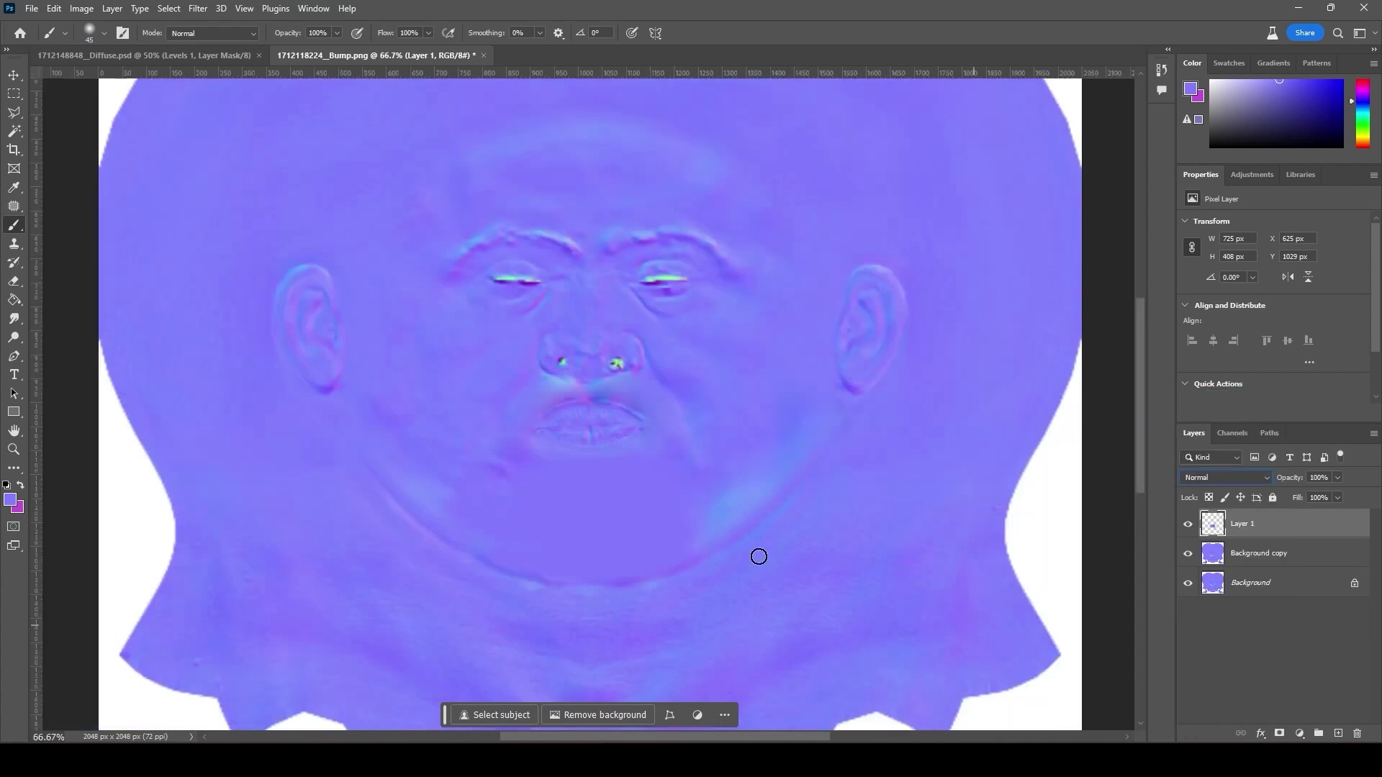
Merge the retouched layers into a new layer and save the bump map under a new name.
left_click(15, 321)
key("ctrl+shift+alt+n")
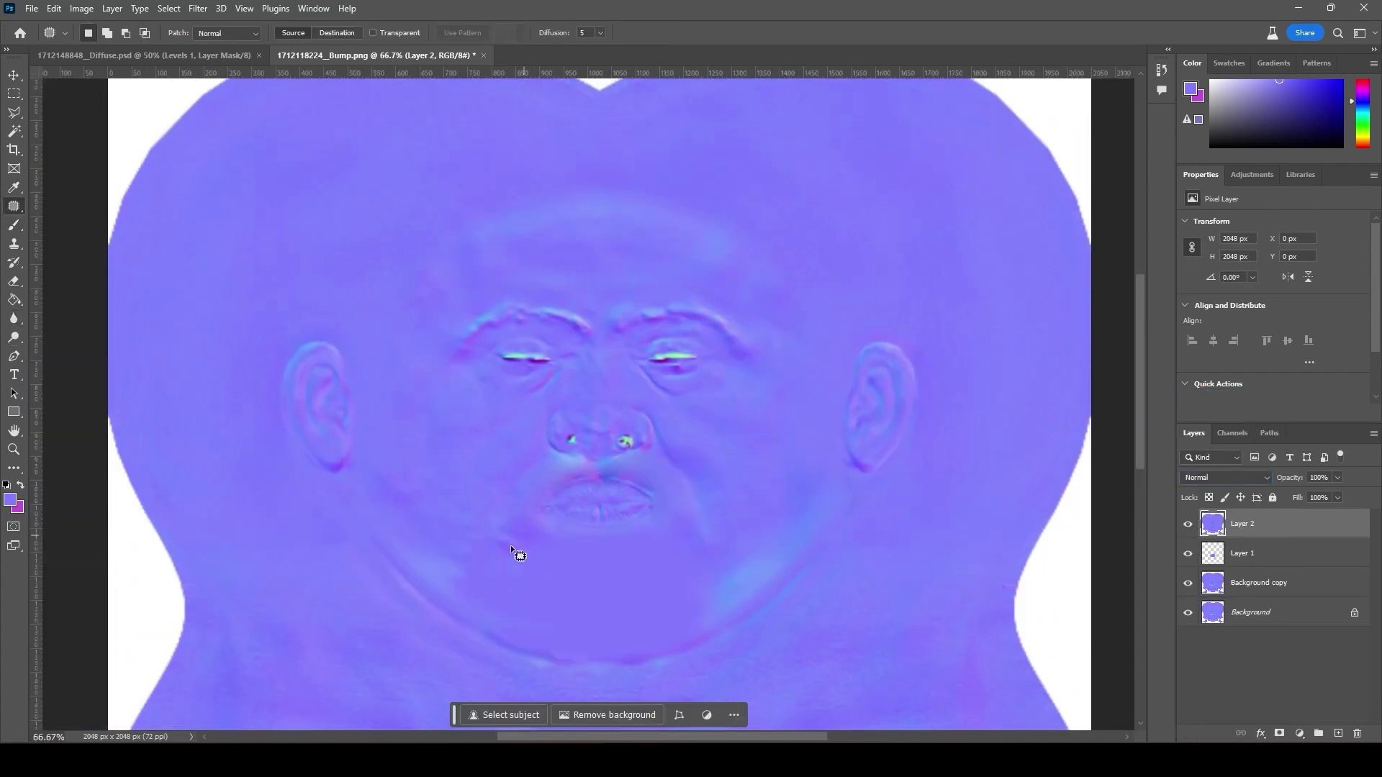
left_click(418, 597)
key("ctrl+d")
key("ctrl+s")
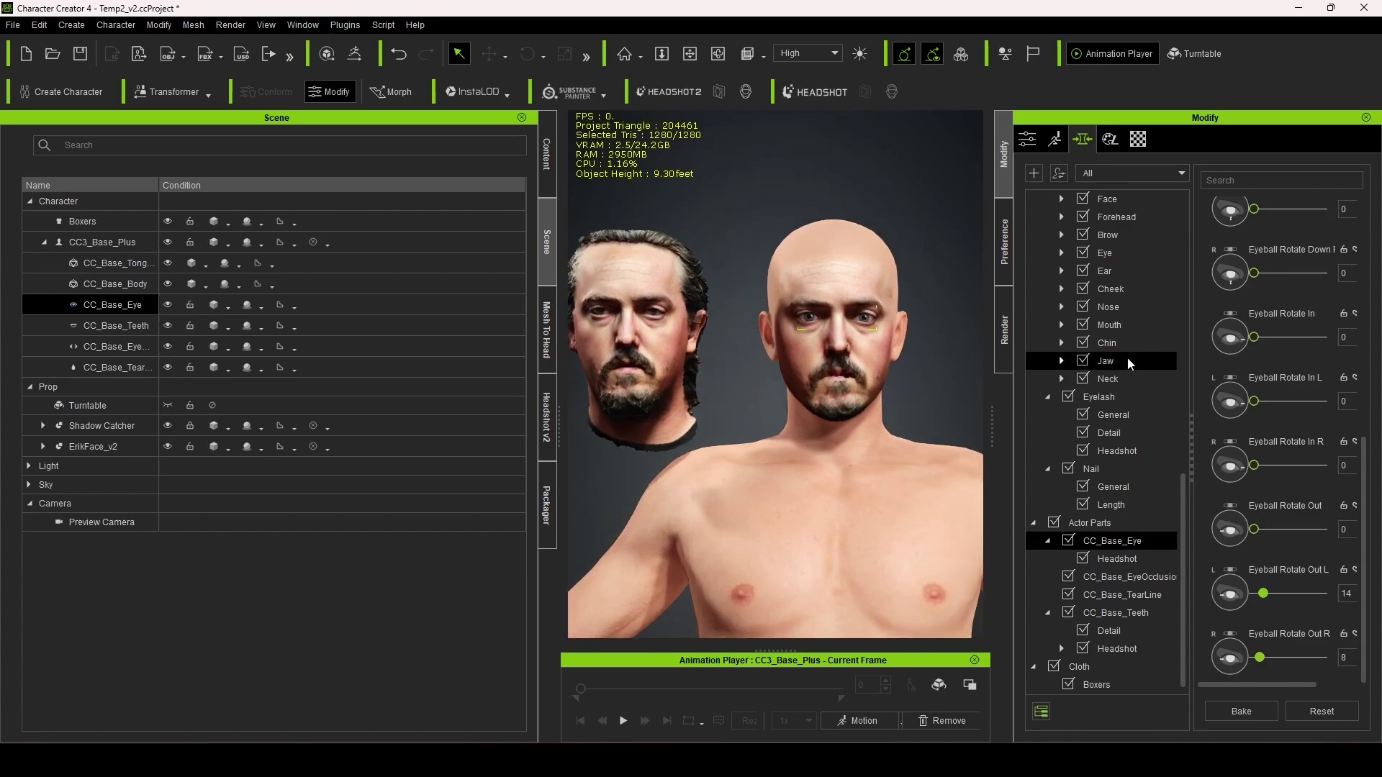
Adjust the Jaw Back Width L and Cheek Bone Depth morphs toward the scan.
left_click(1116, 343)
left_click(1105, 360)
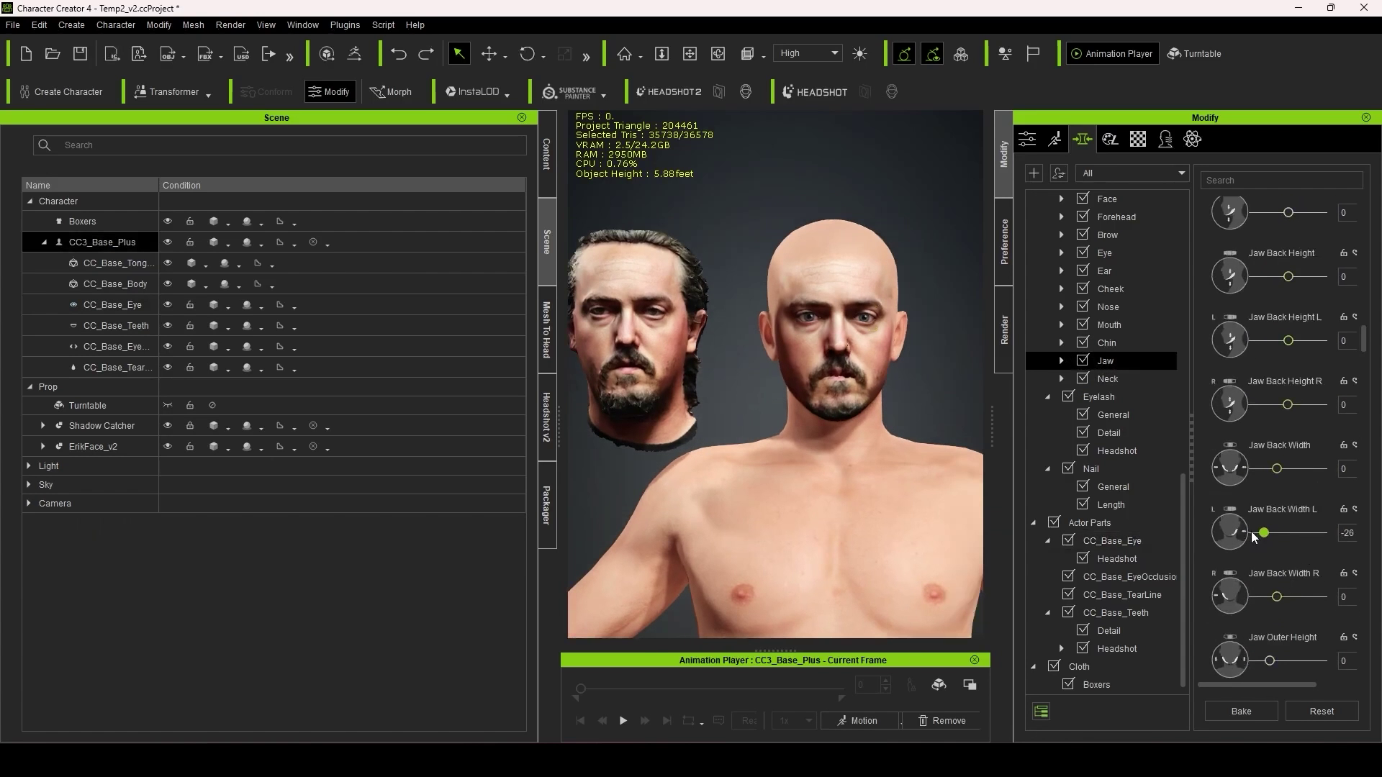
right_click_drag(821, 451, 763, 454)
left_click(1111, 289)
scroll(1302, 579, "up", 3)
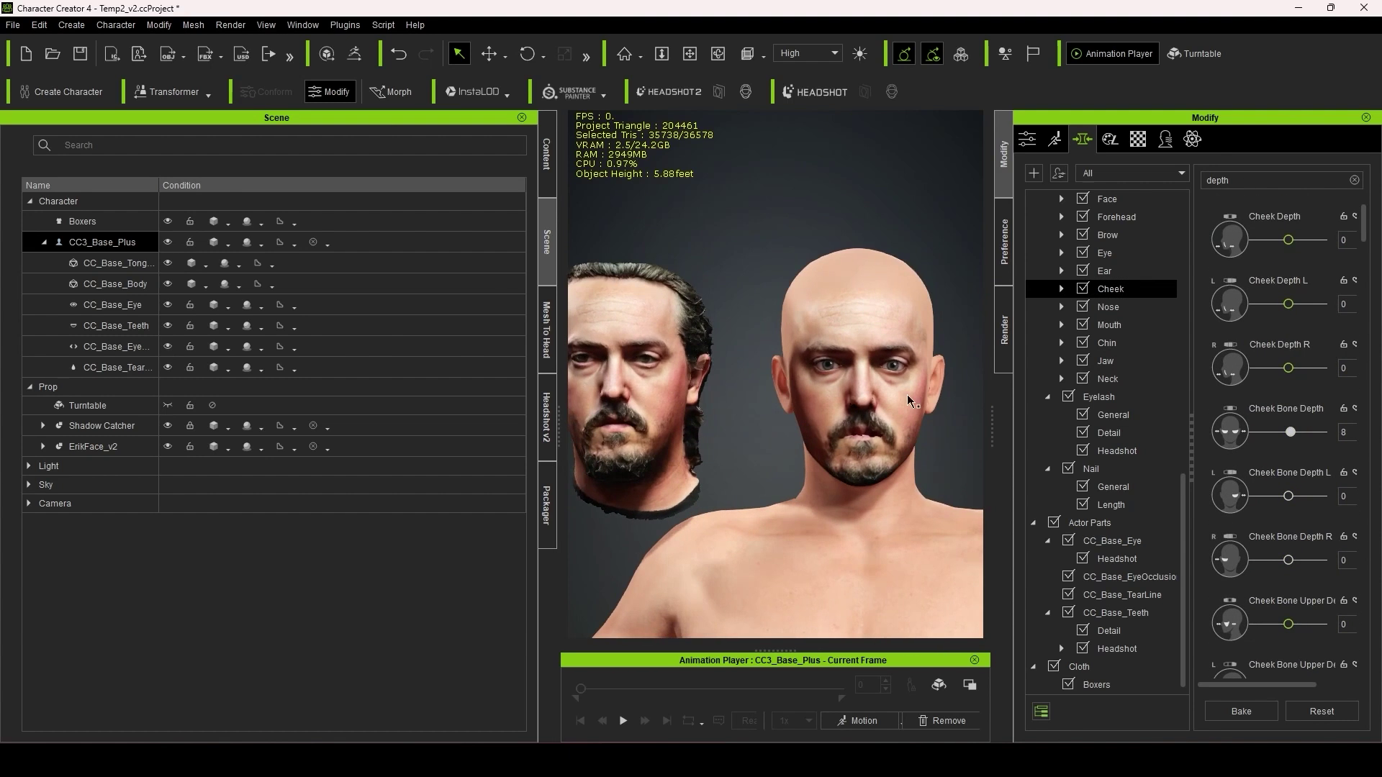
Apply the Eyes_09 eye texture to the avatar.
left_click(546, 153)
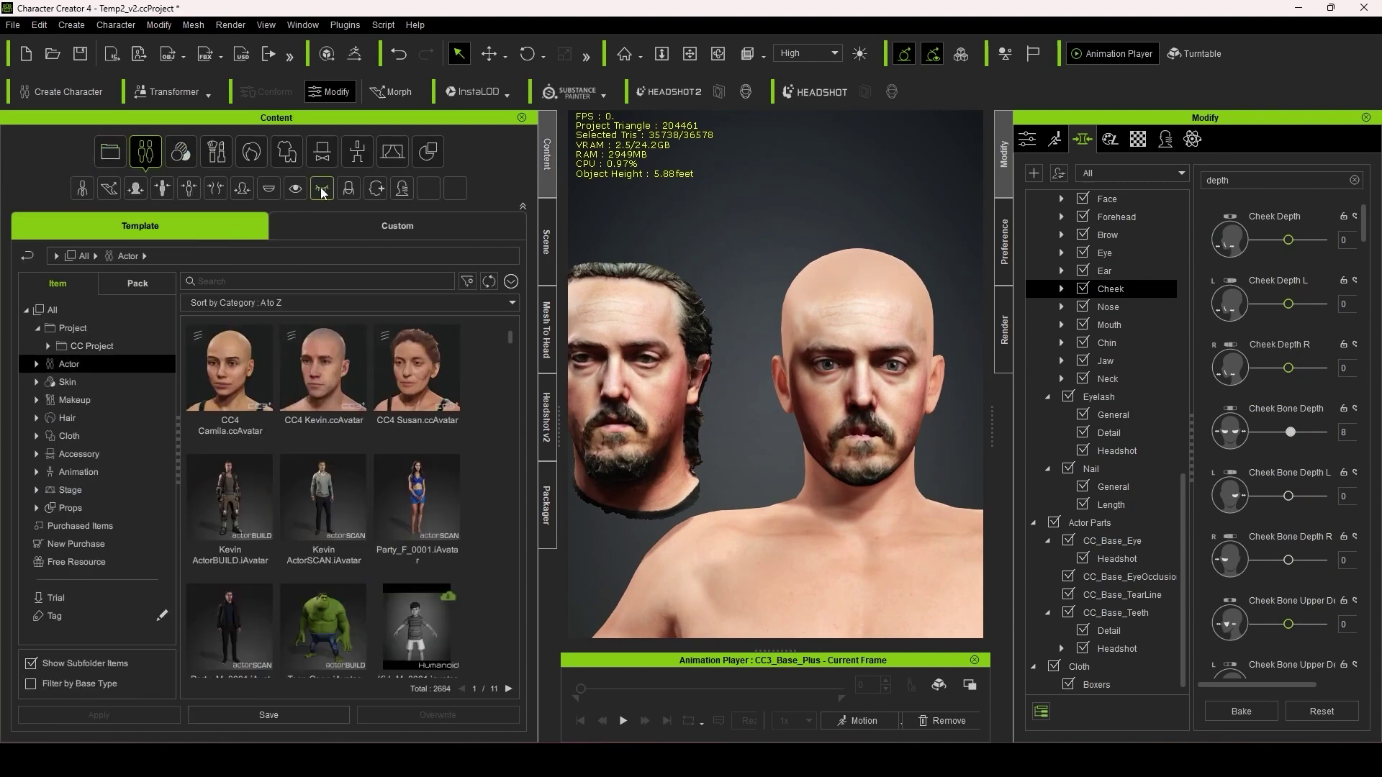
left_click_drag(417, 598, 832, 373)
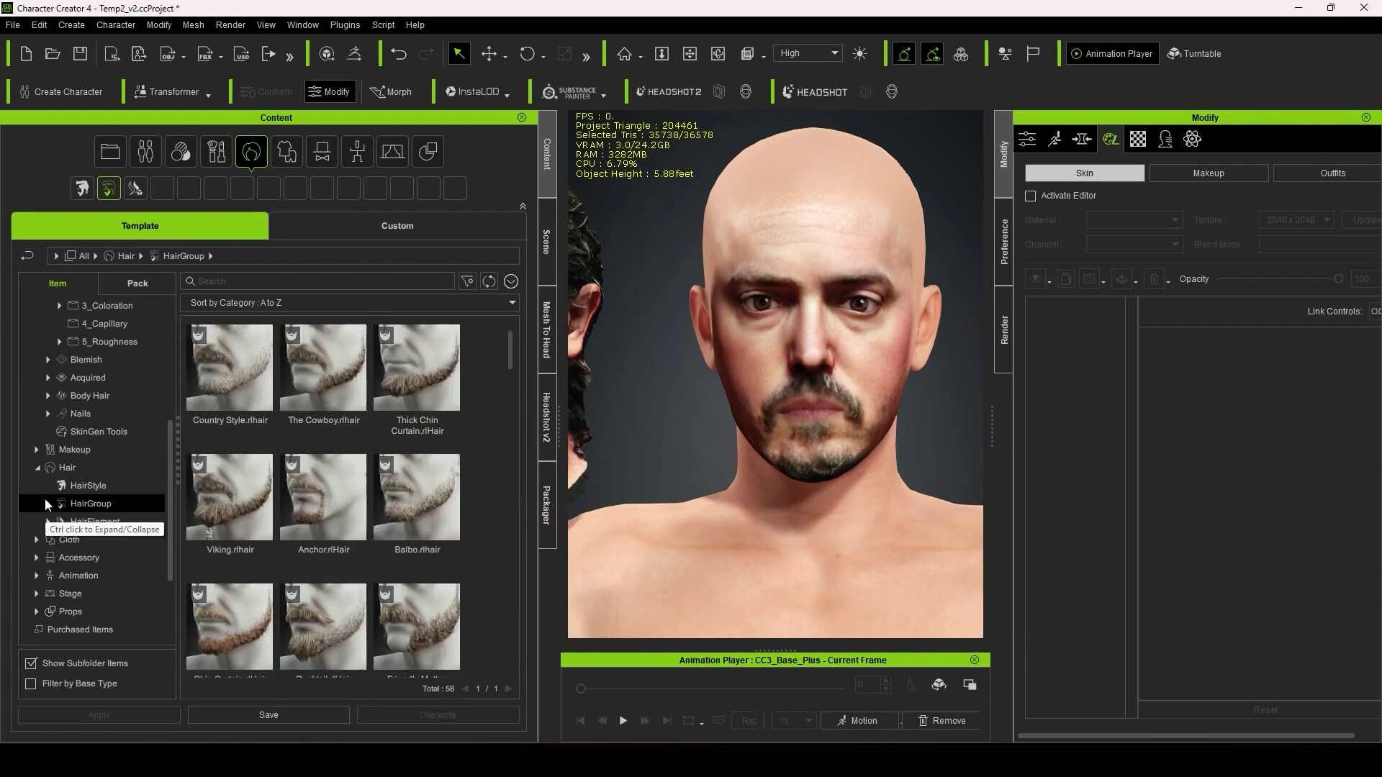
left_click(46, 503)
Add a moustache hair element to the avatar's face.
left_click(59, 575)
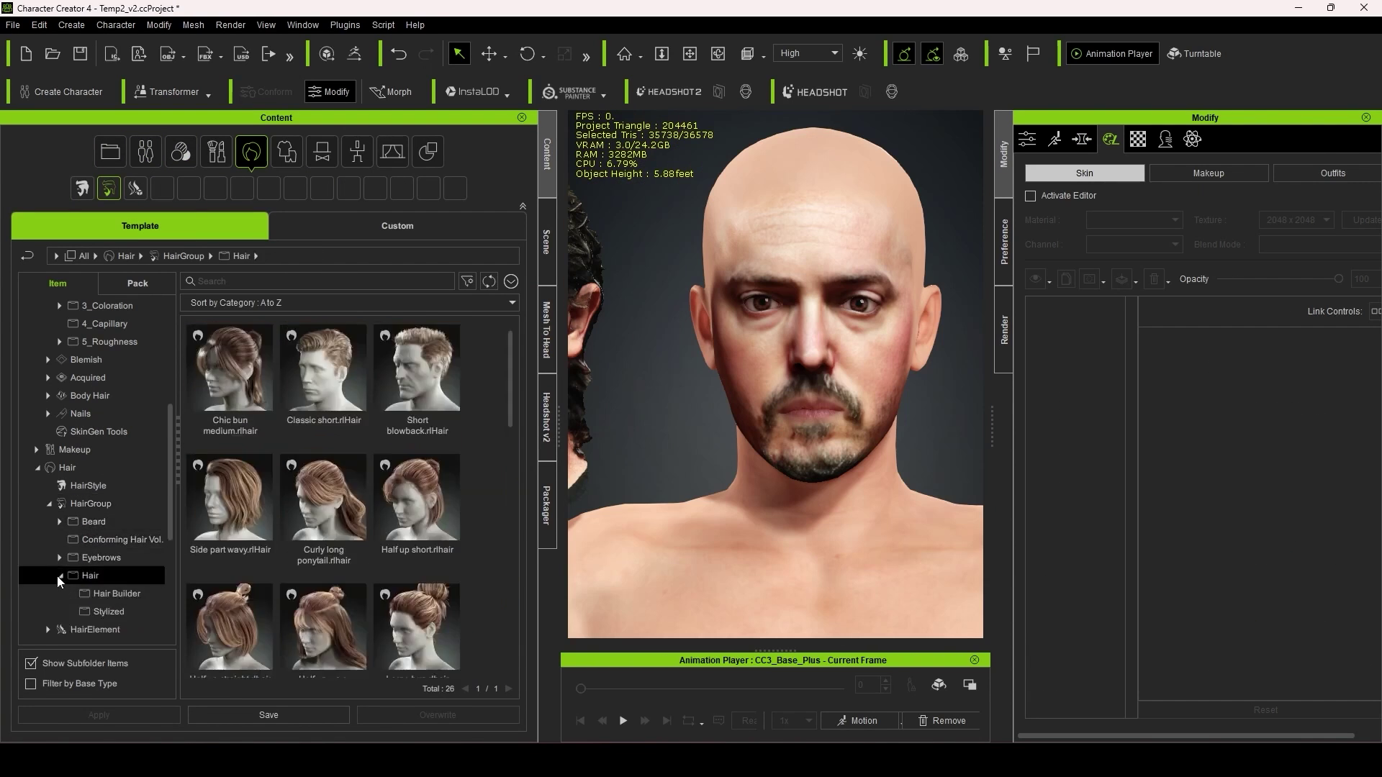
left_click(52, 615)
left_click_drag(231, 483, 811, 440)
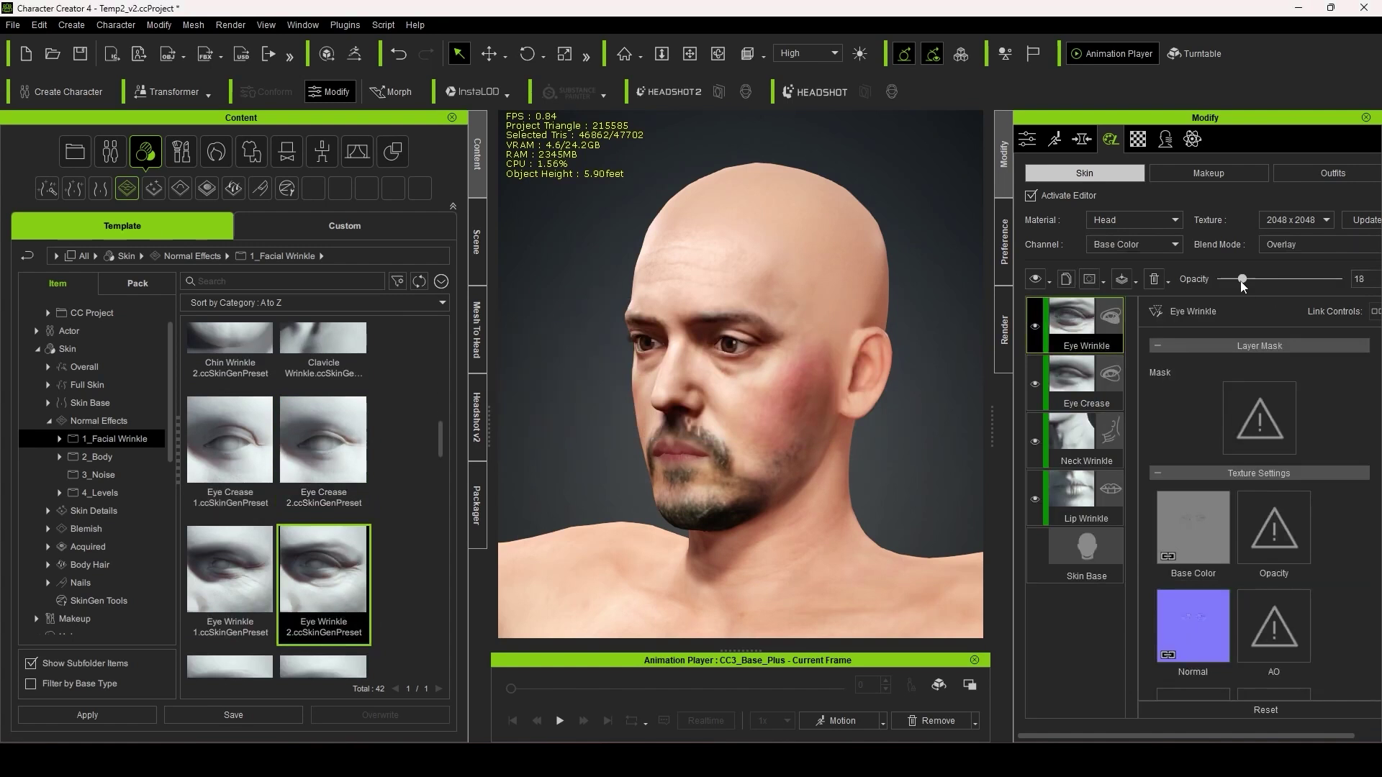
Add the Eyelid Wrinkle detail to the head and browse the normal effect presets.
scroll(379, 600, "down", 2)
left_click_drag(323, 645, 621, 435)
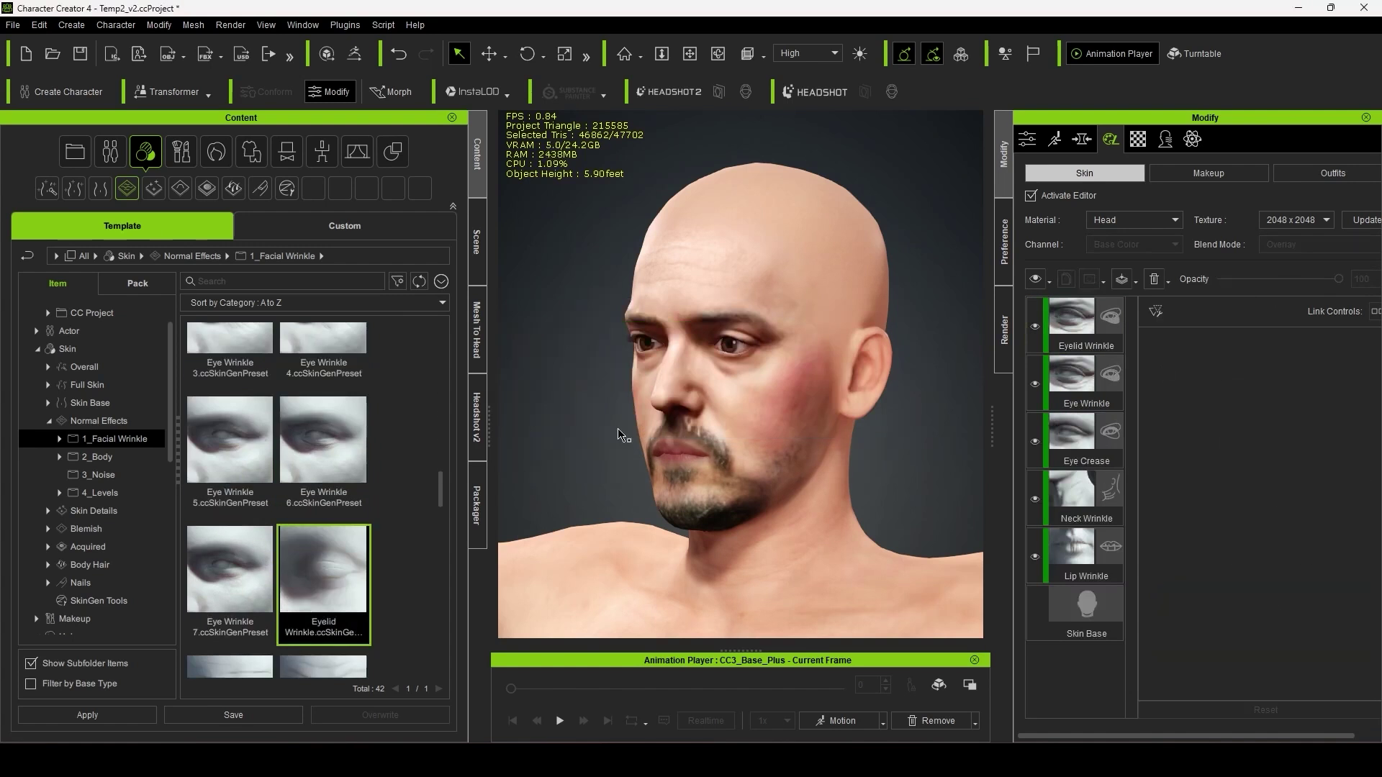
left_click(96, 456)
left_click(144, 511)
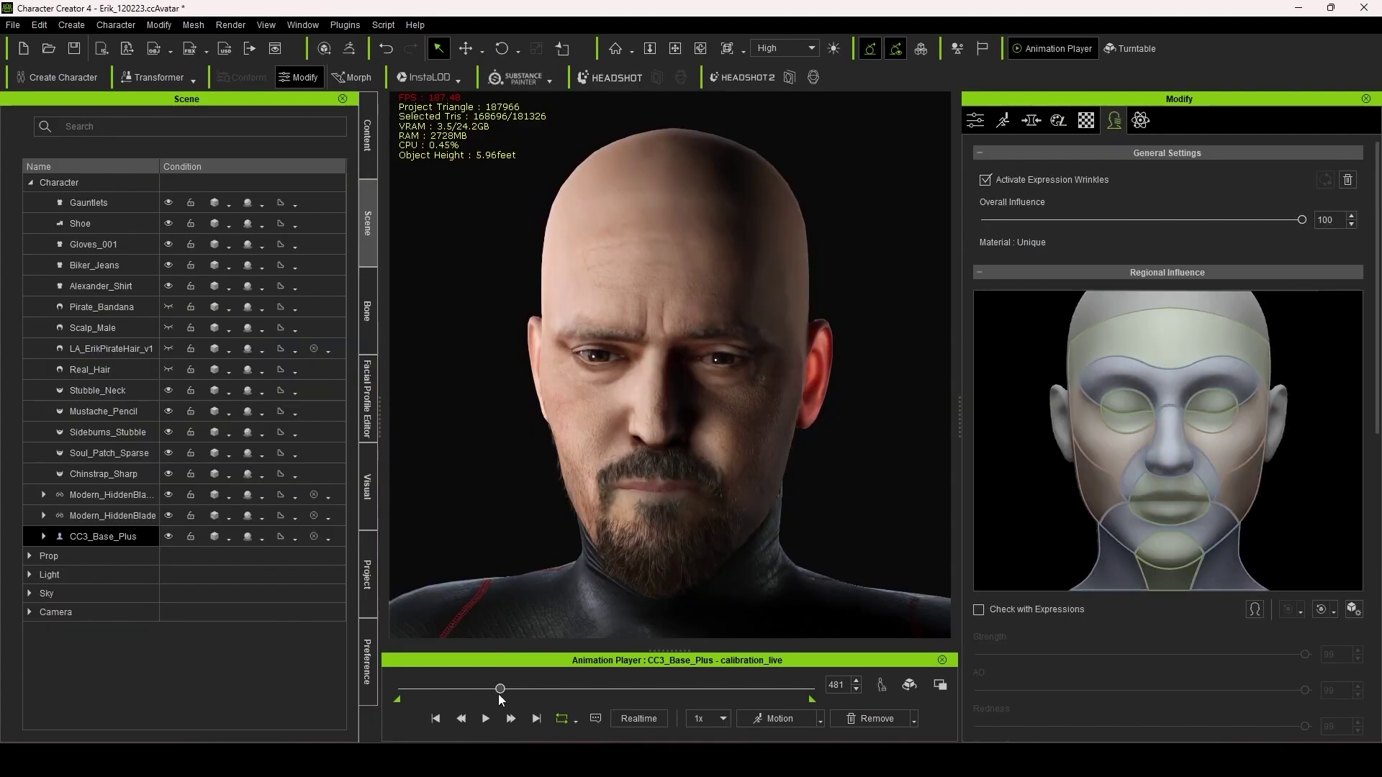
Replay the animation from the start and enable physics on the Pirate_Bandana.
left_click_drag(500, 689, 403, 691)
key("space")
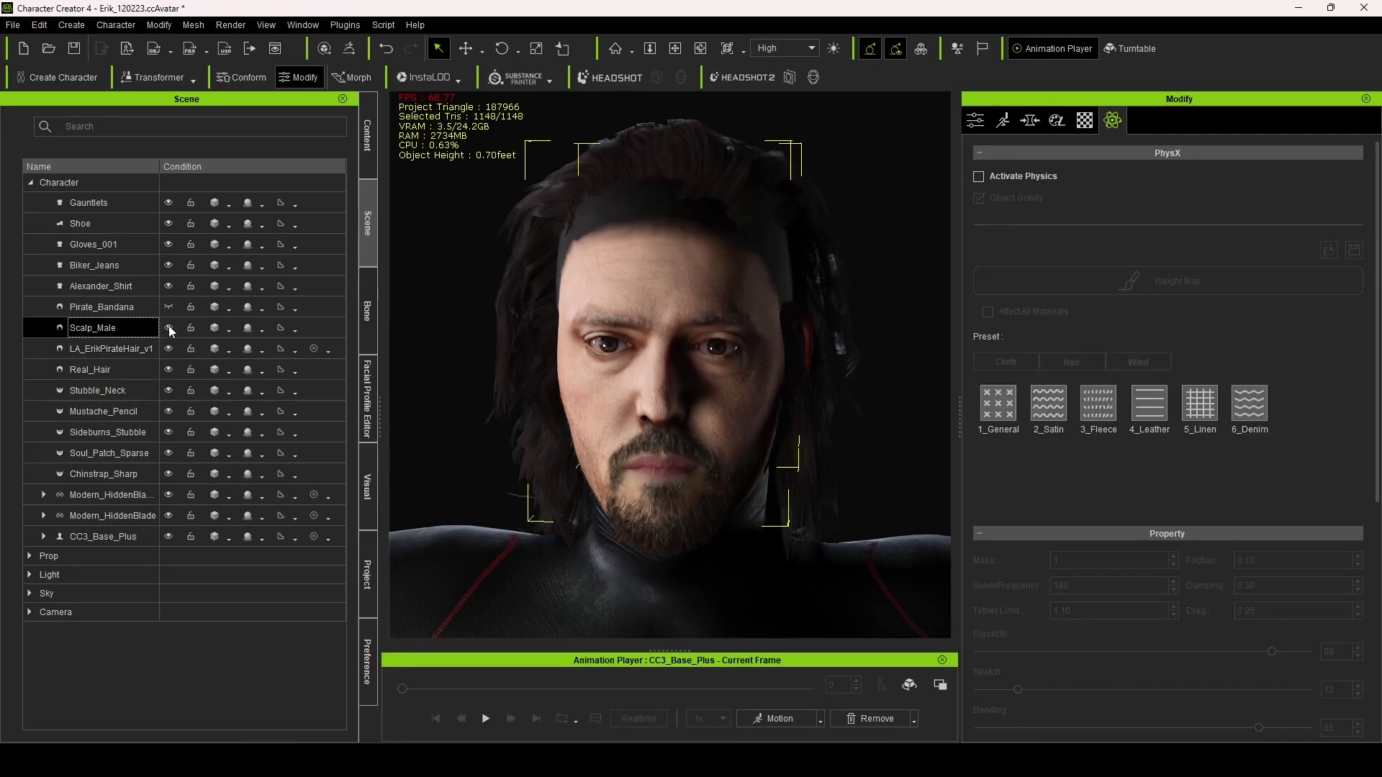
left_click(166, 305, "ctrl")
left_click(168, 306)
scroll(639, 522, "down", 3)
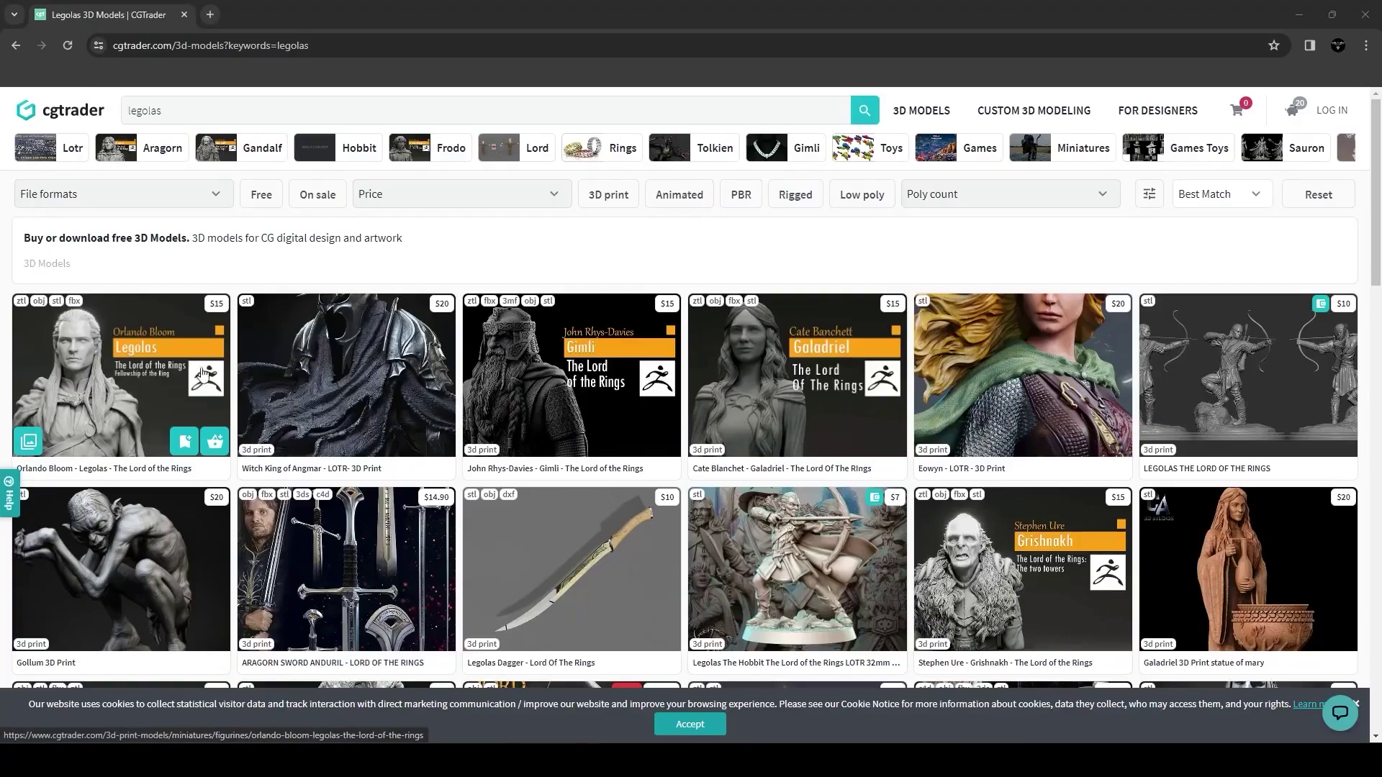
Open the Orlando Bloom Legolas model page from the CGTrader results.
left_click(182, 376)
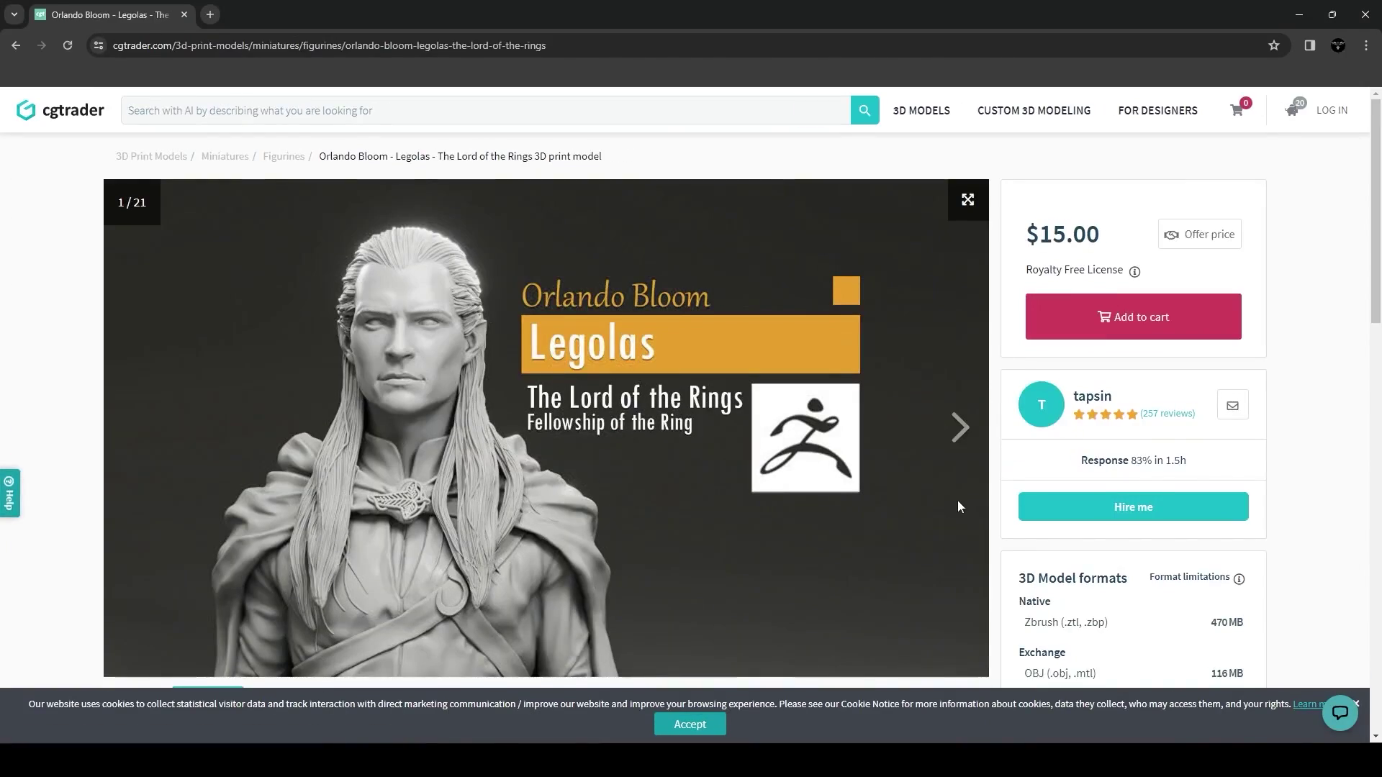
scroll(957, 506, "down", 1)
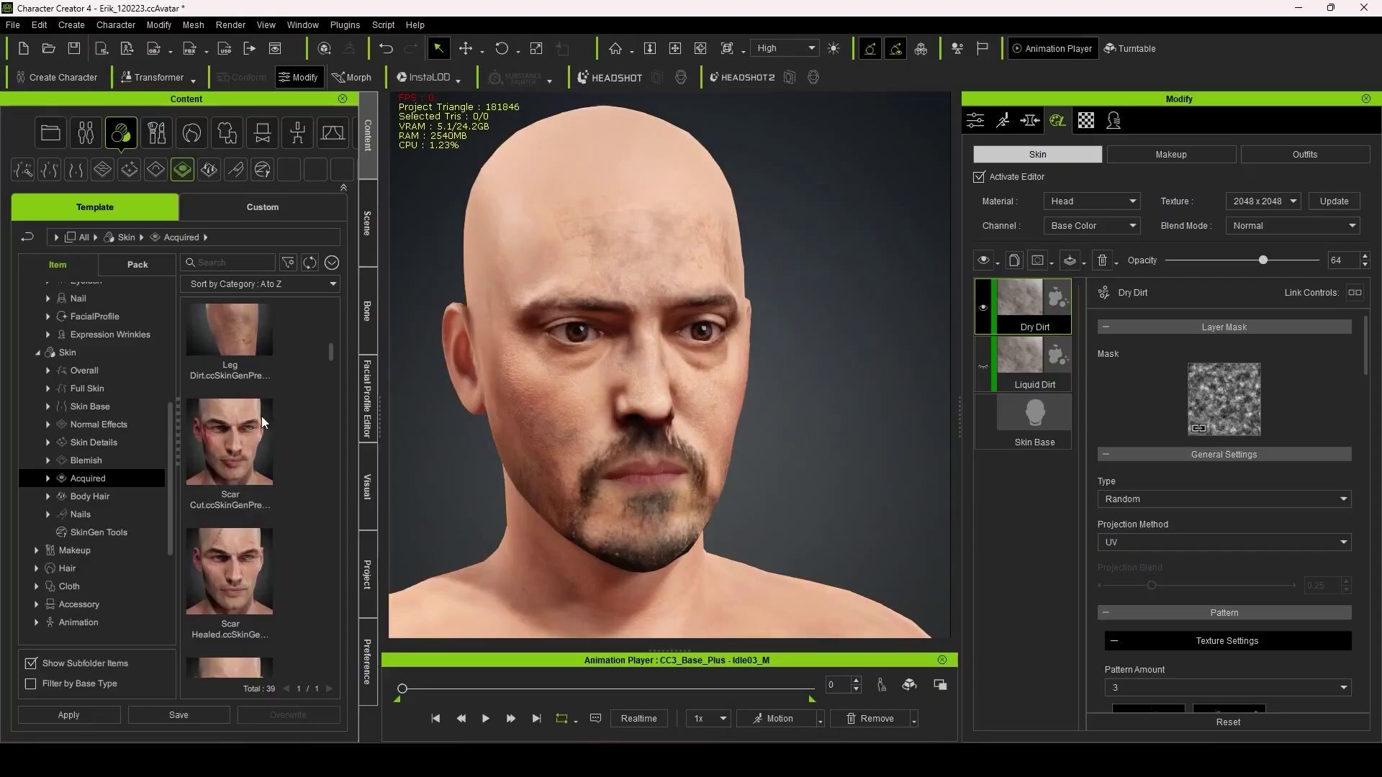
Apply the Scar Cut preset to the head as a new added layer.
left_click_drag(362, 435, 584, 405)
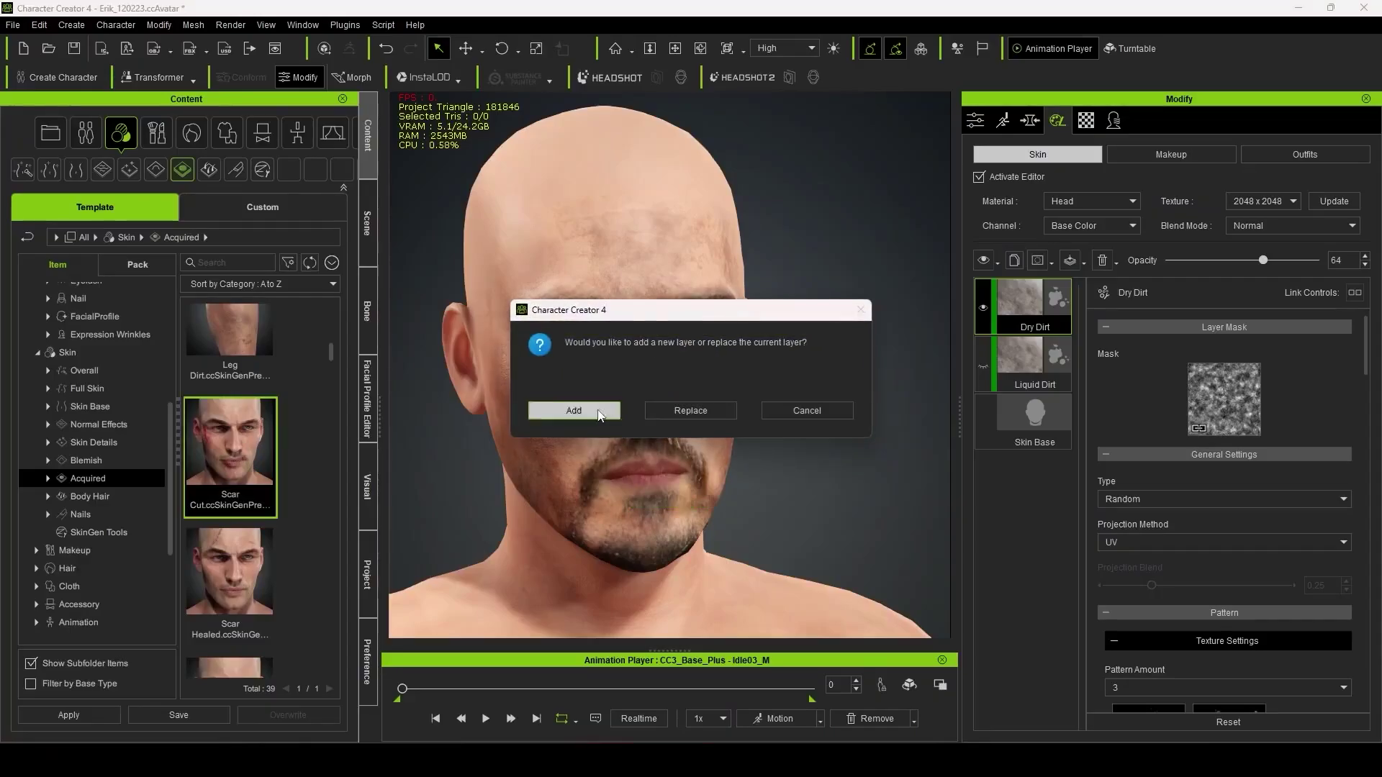
left_click(587, 413)
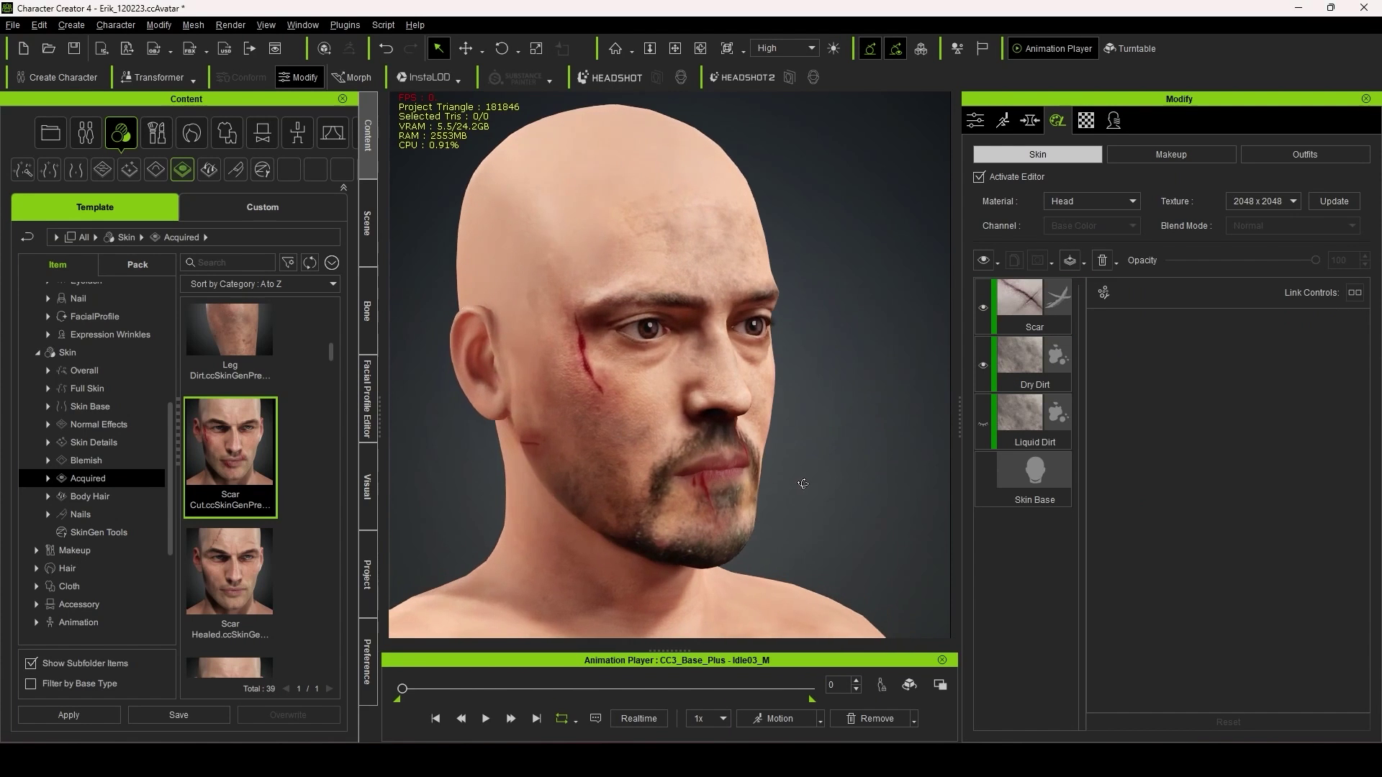
middle_click_drag(666, 484, 729, 480)
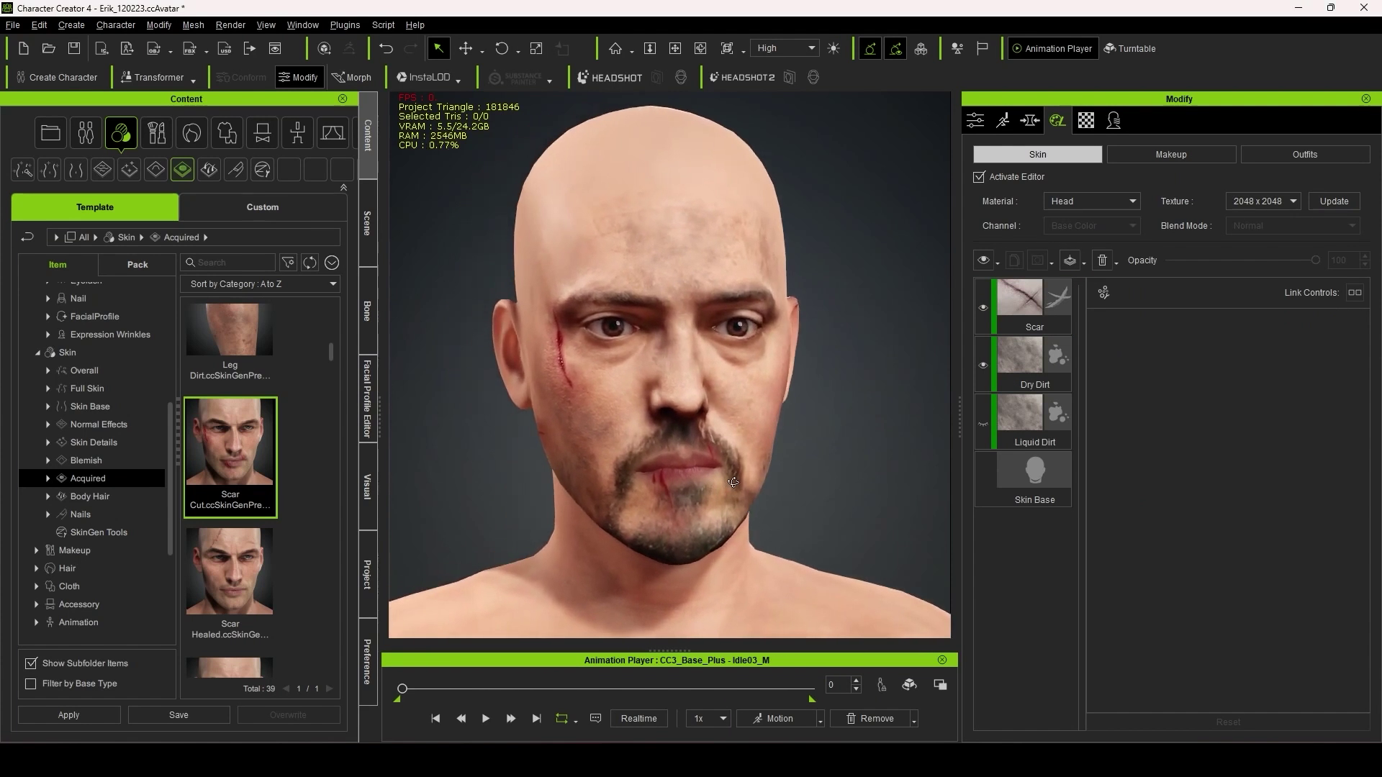